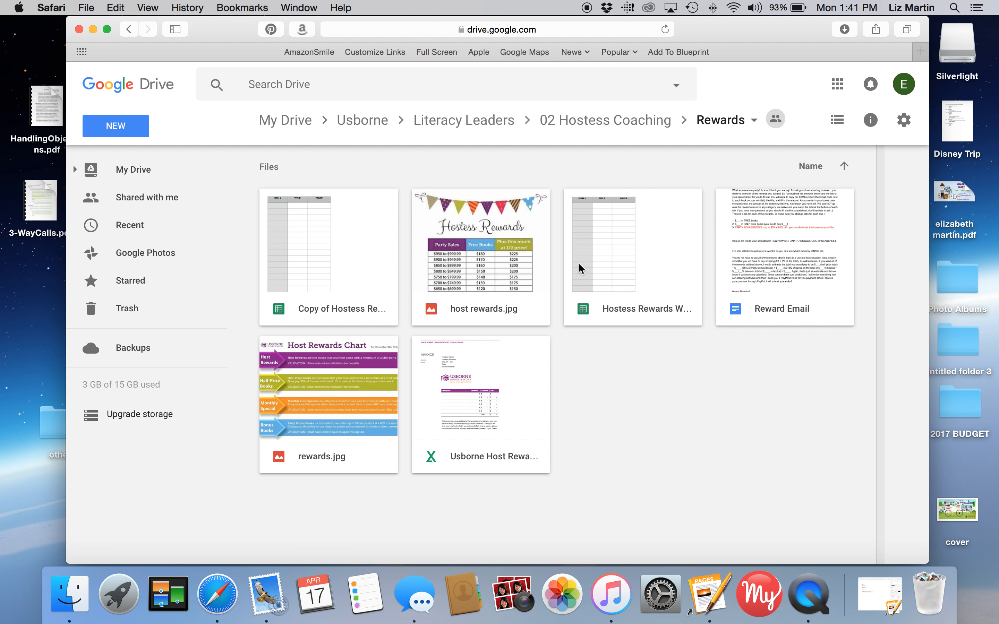
Remove the "Copy of Hostess Re..." spreadsheet from the Rewards folder
right_click(341, 265)
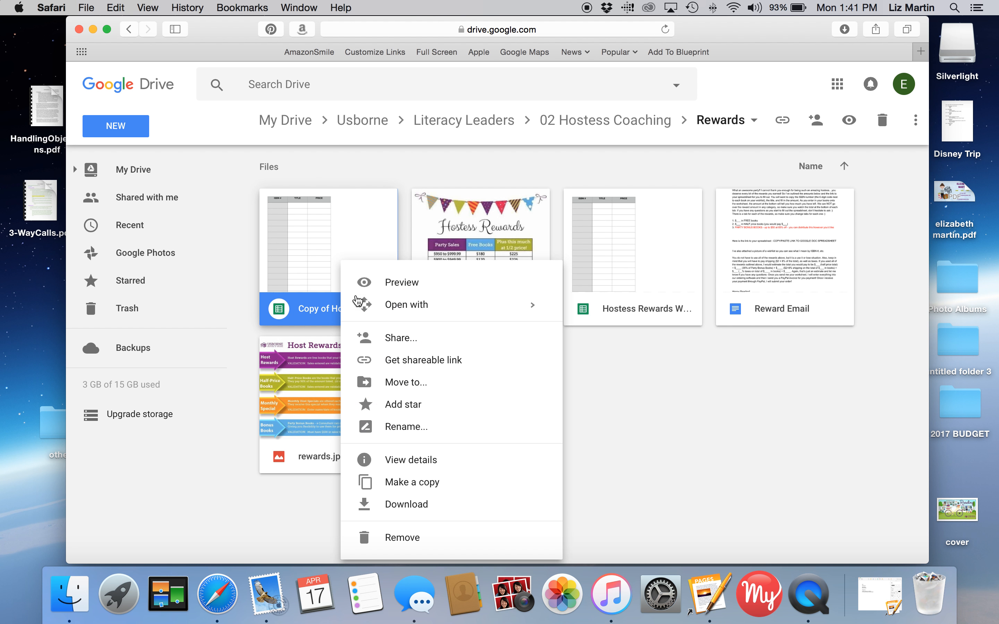
click(410, 538)
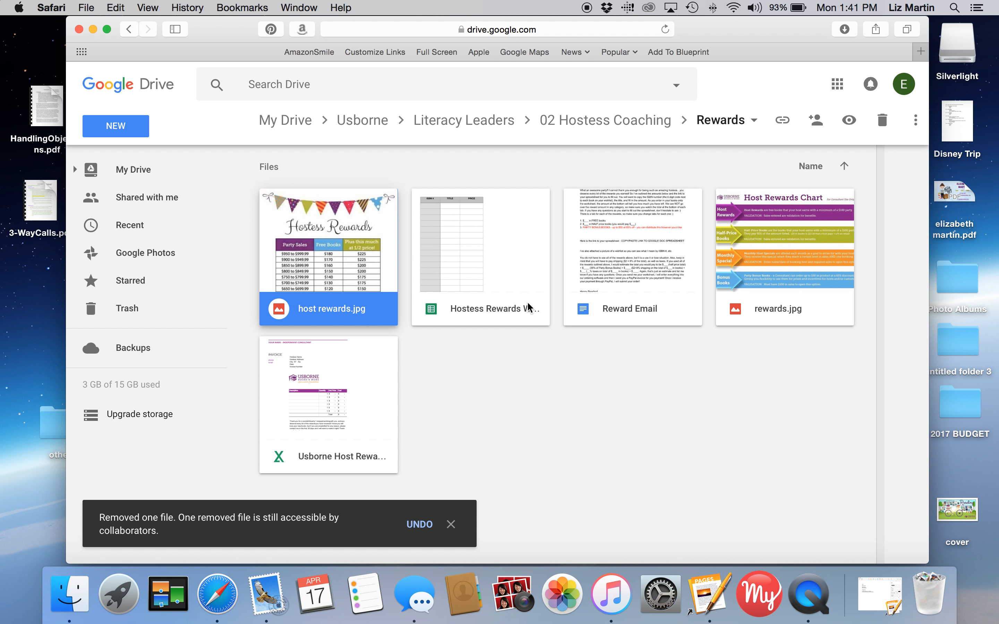
Open the Hostess Rewards Worksheet and start making a copy of it with My Drive as the destination folder
click(519, 244)
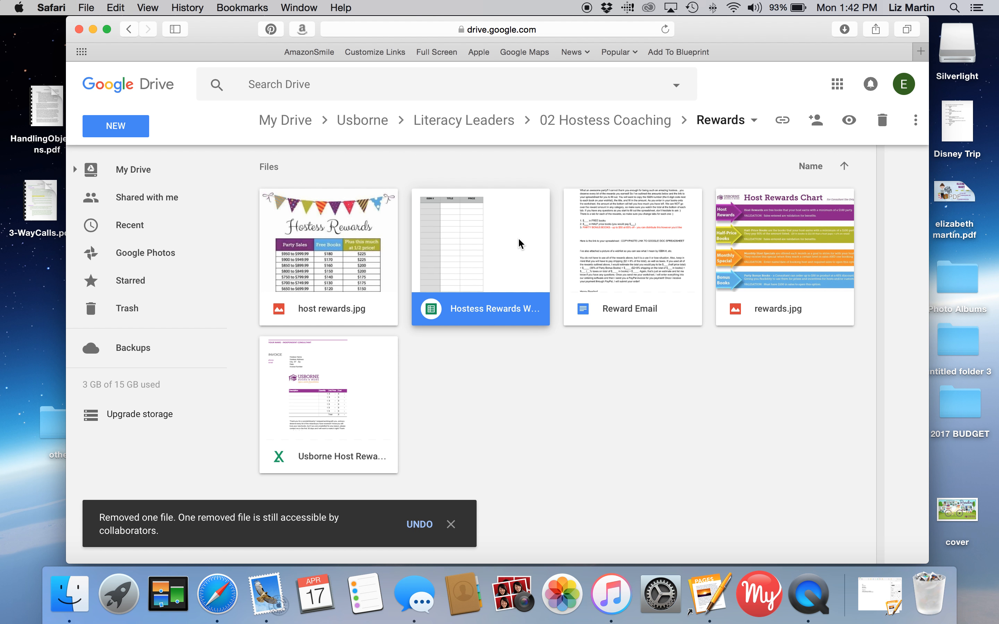
double_click(519, 243)
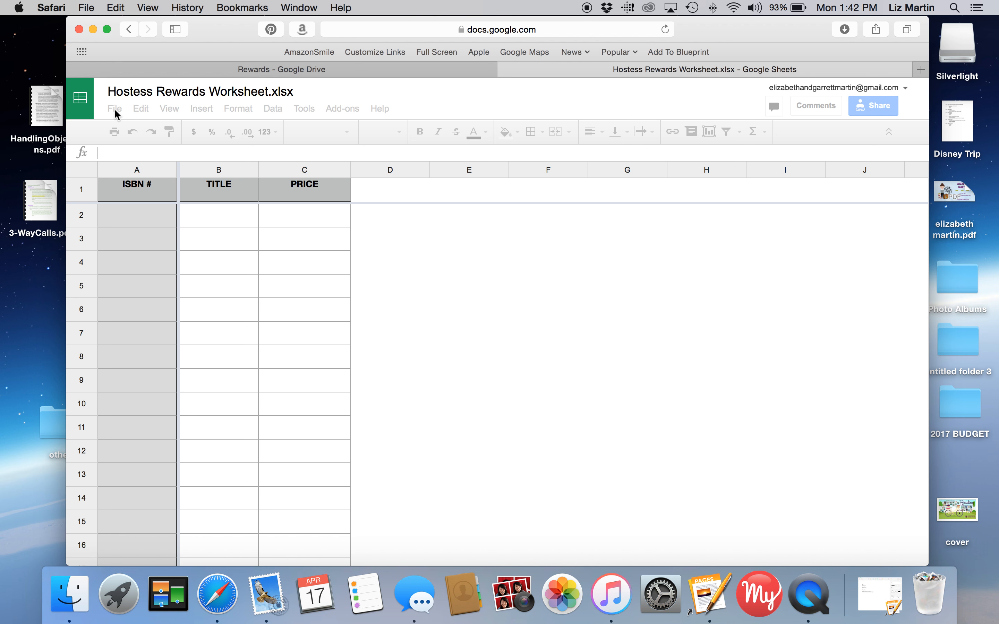
click(117, 110)
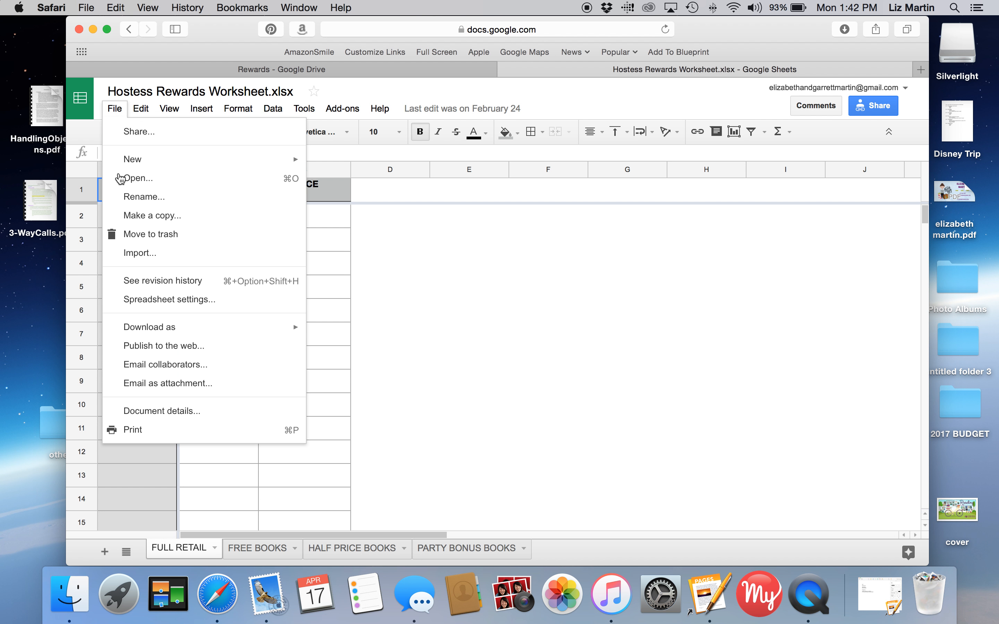
click(165, 223)
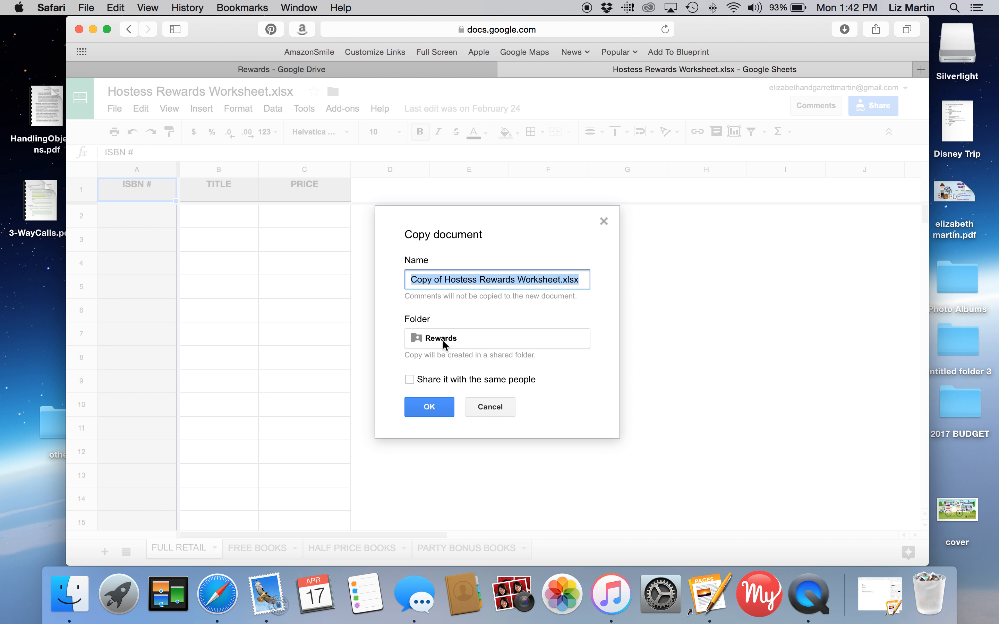
click(461, 342)
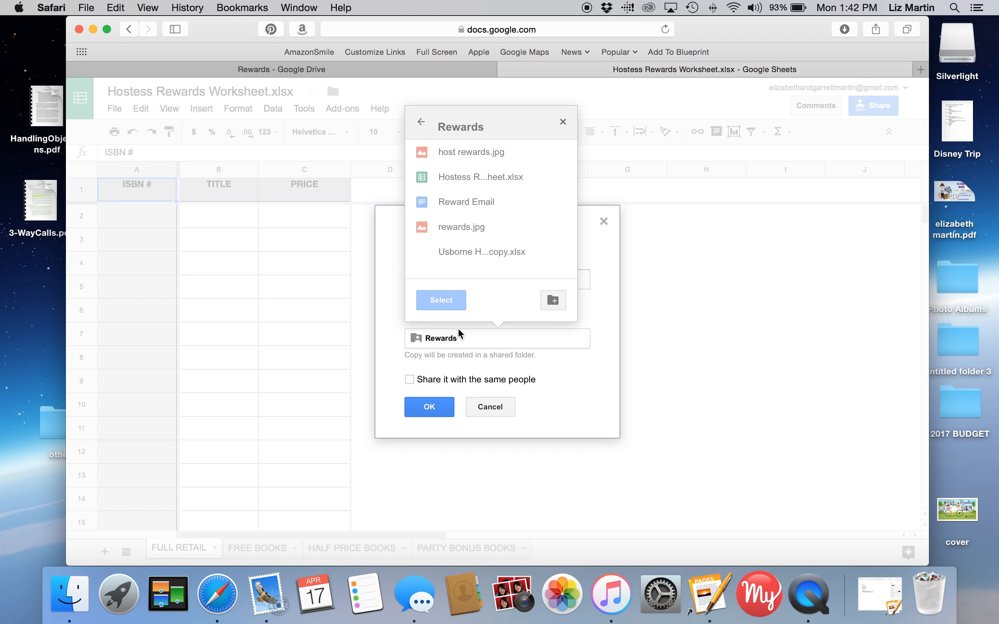
click(422, 122)
click(421, 122)
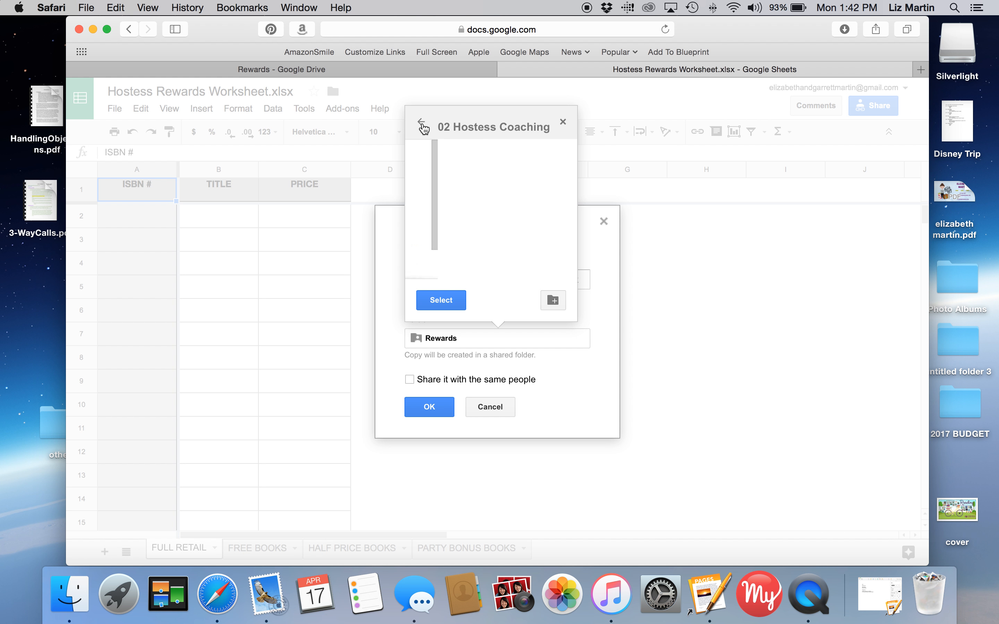
click(422, 122)
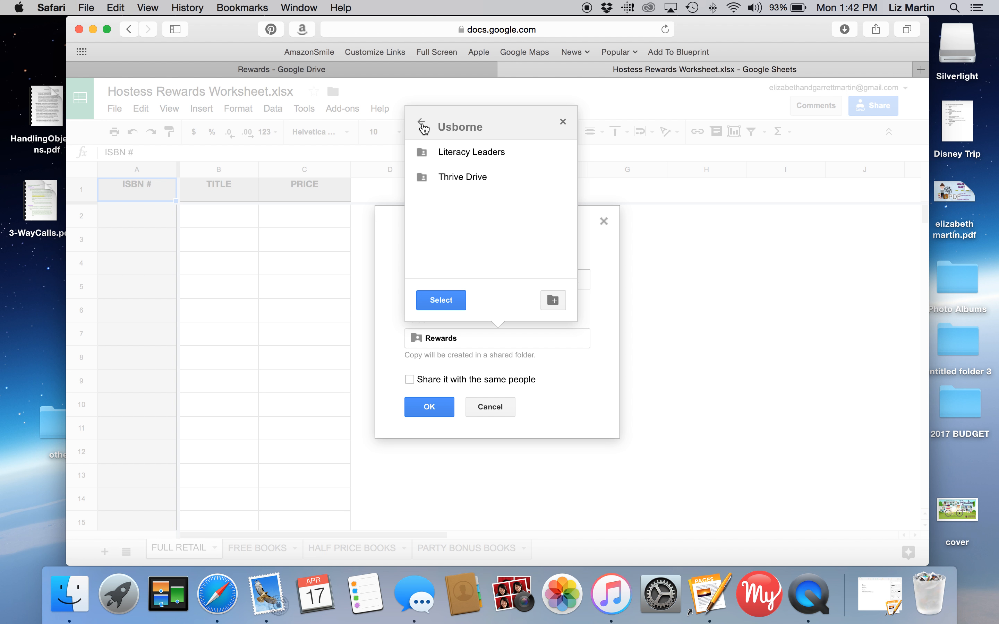
click(422, 123)
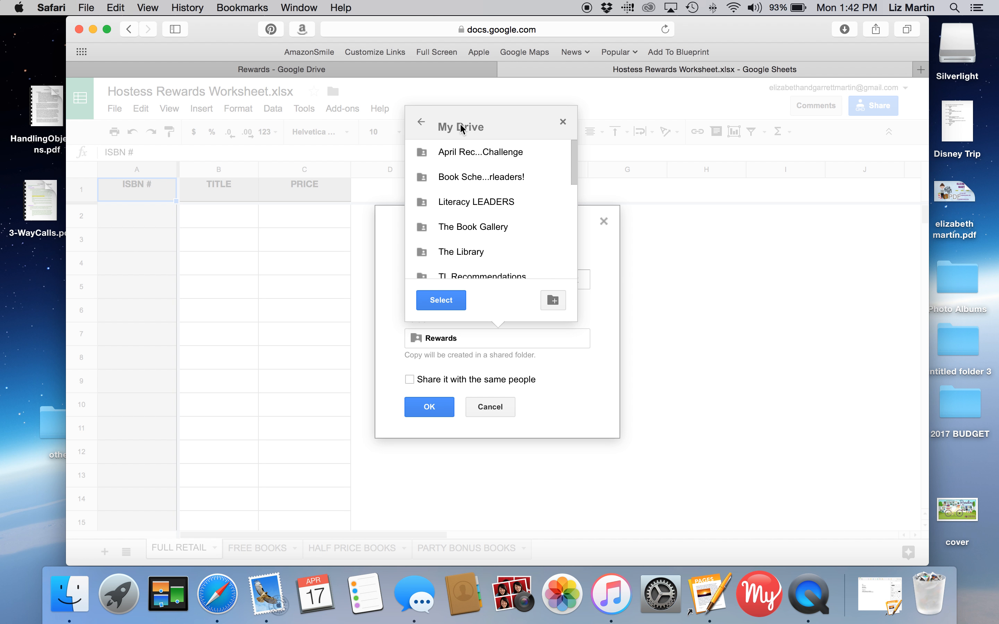
click(440, 305)
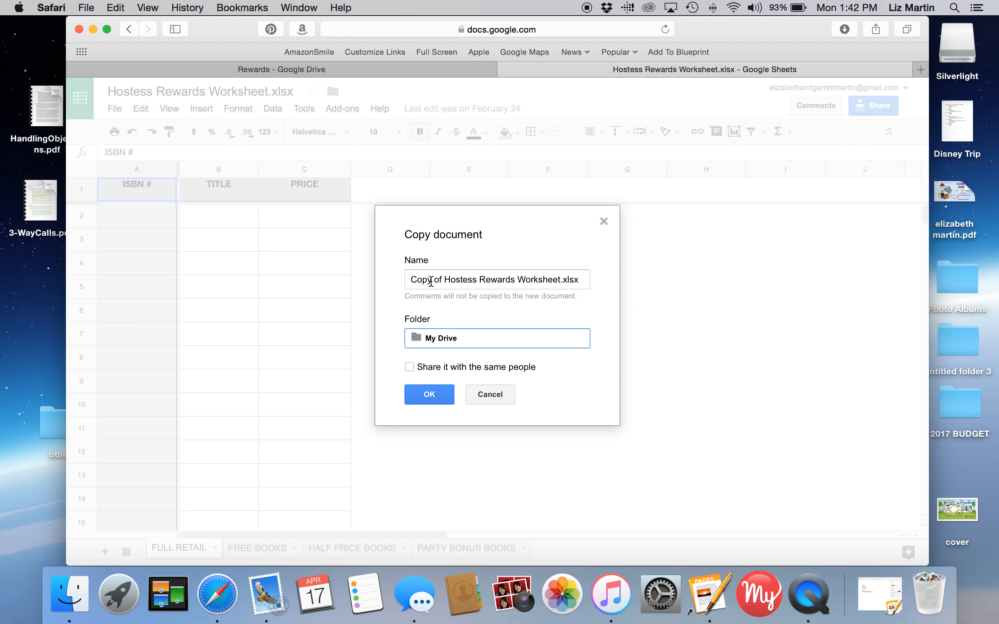
Replace "Copy of" in the new document's name with the hostess's full name and create the copy
drag(445, 279, 405, 276)
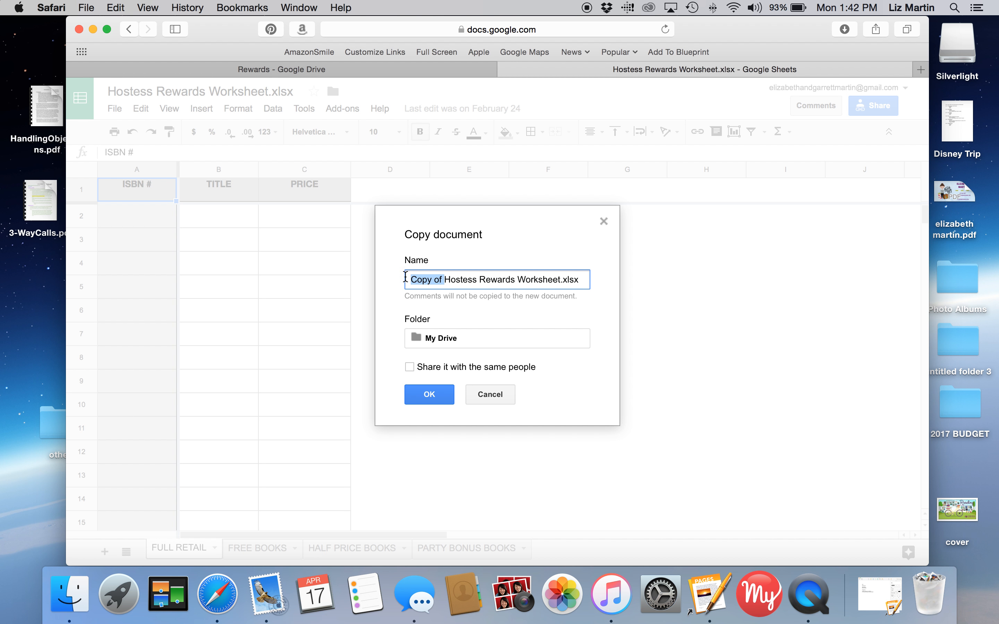
key(BackSpace)
text(Jane Doe)
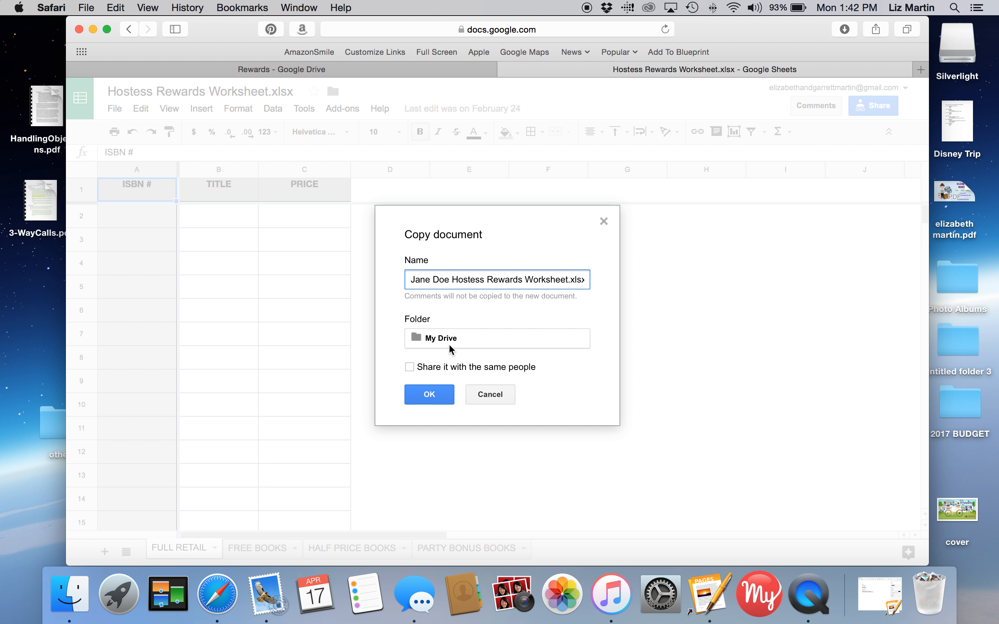
click(430, 395)
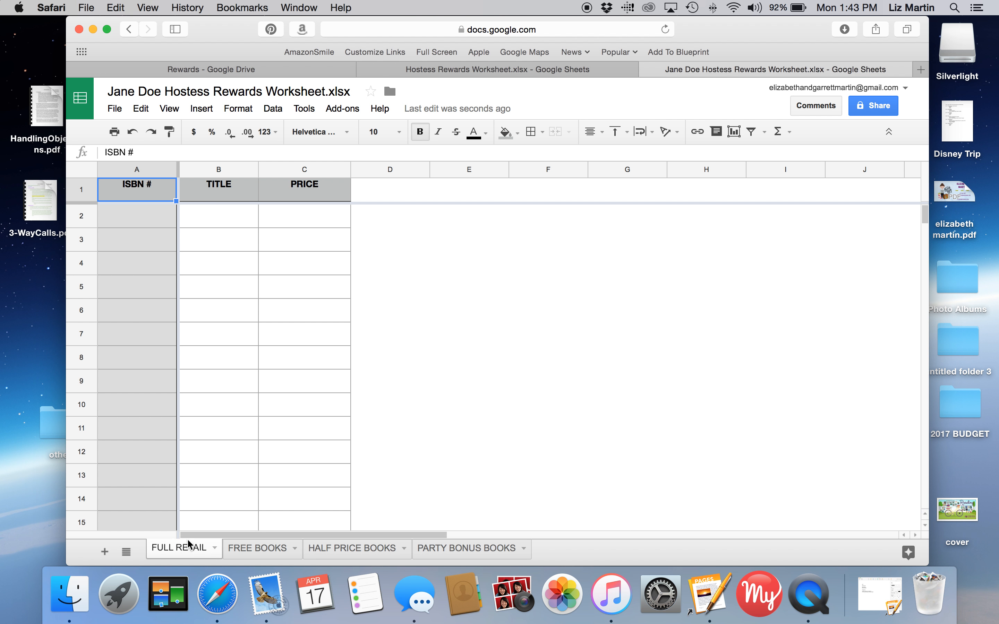
Delete the FULL RETAIL sheet from the copied worksheet
right_click(183, 552)
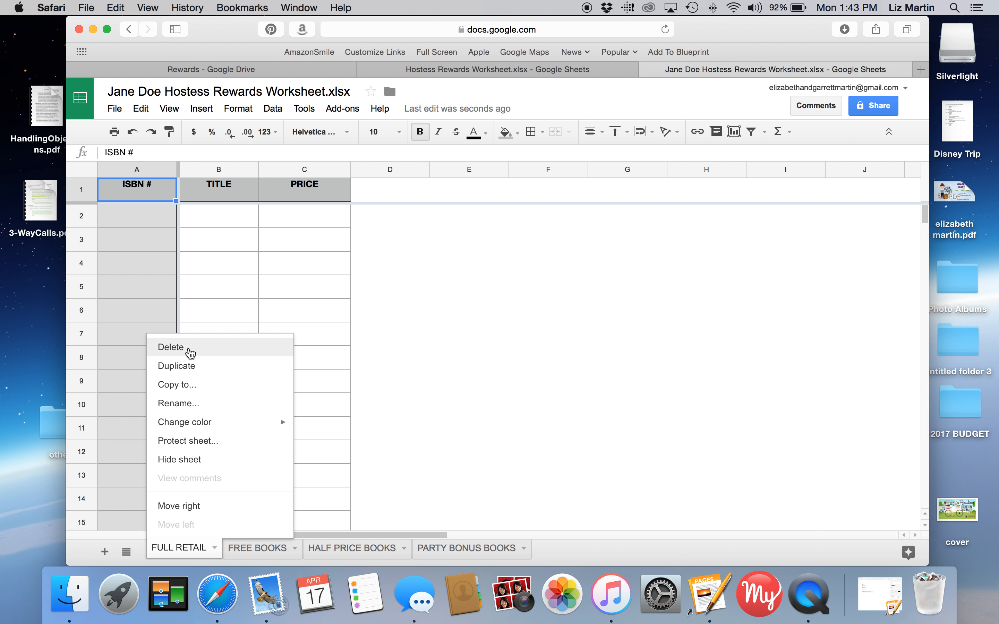
click(182, 347)
click(348, 352)
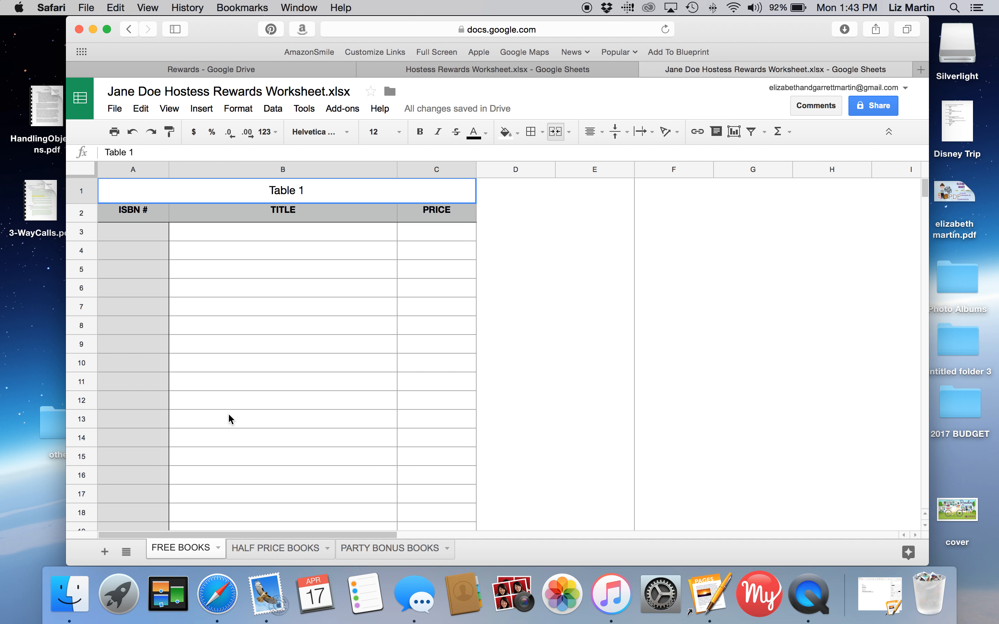
Change the balance formula in C32 of the FREE BOOKS sheet to =80-SUM(C3:C31)
scroll(241, 403, down, 4)
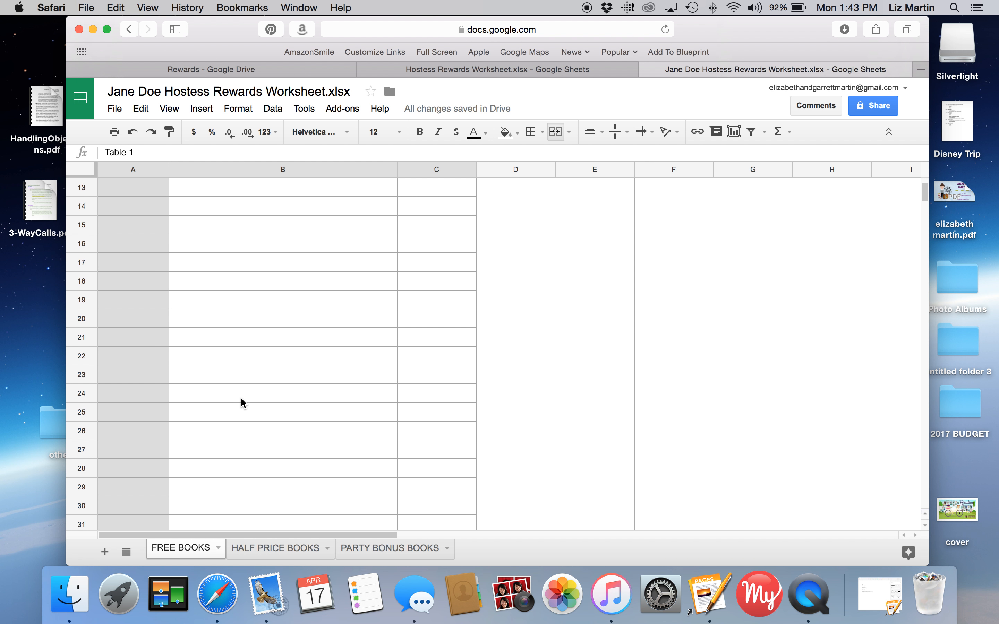
scroll(241, 403, down, 4)
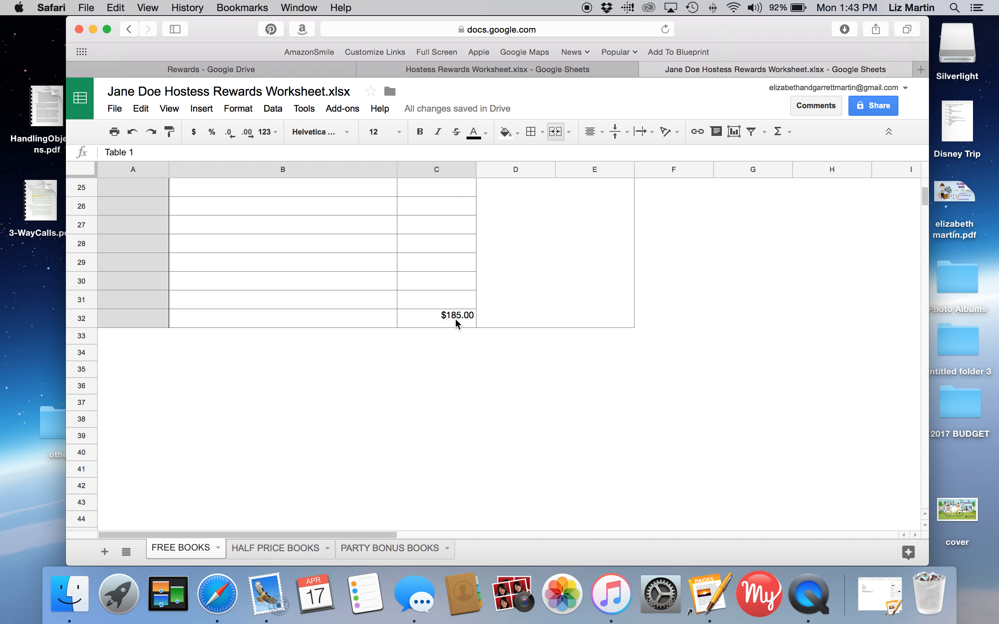
click(456, 323)
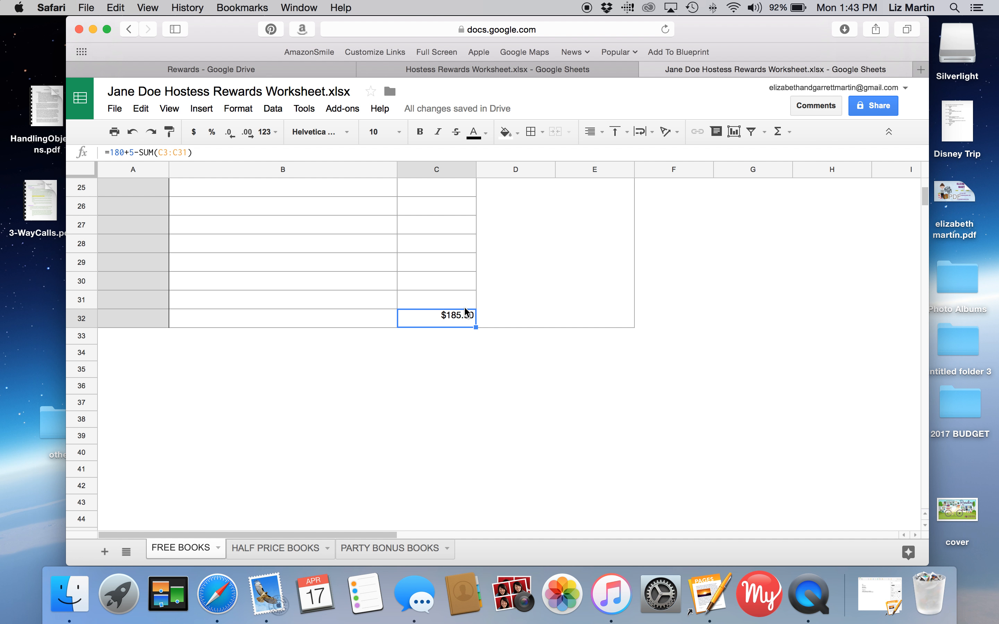
drag(137, 154, 116, 153)
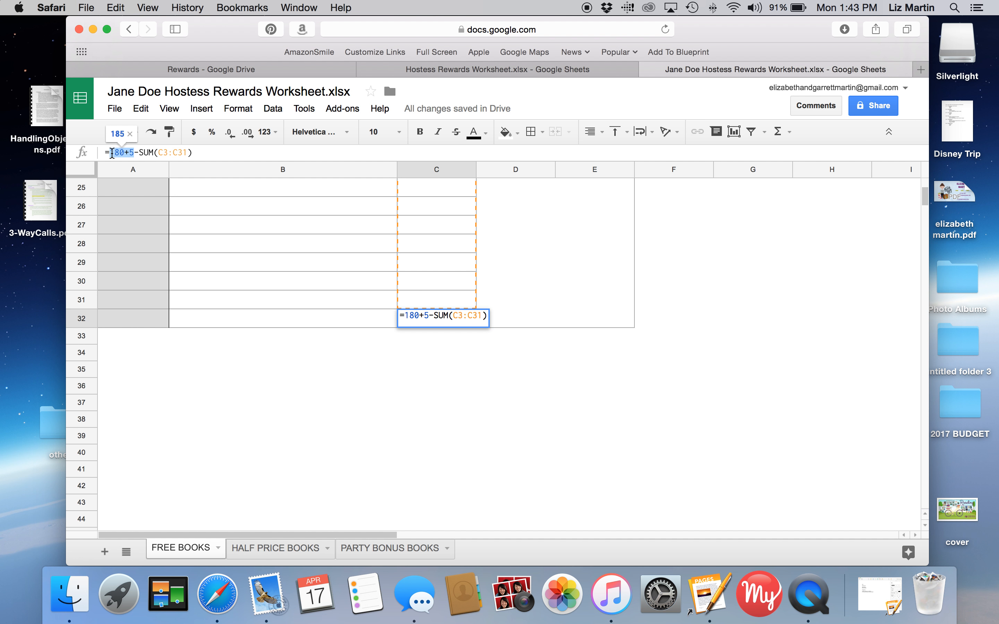
text(80)
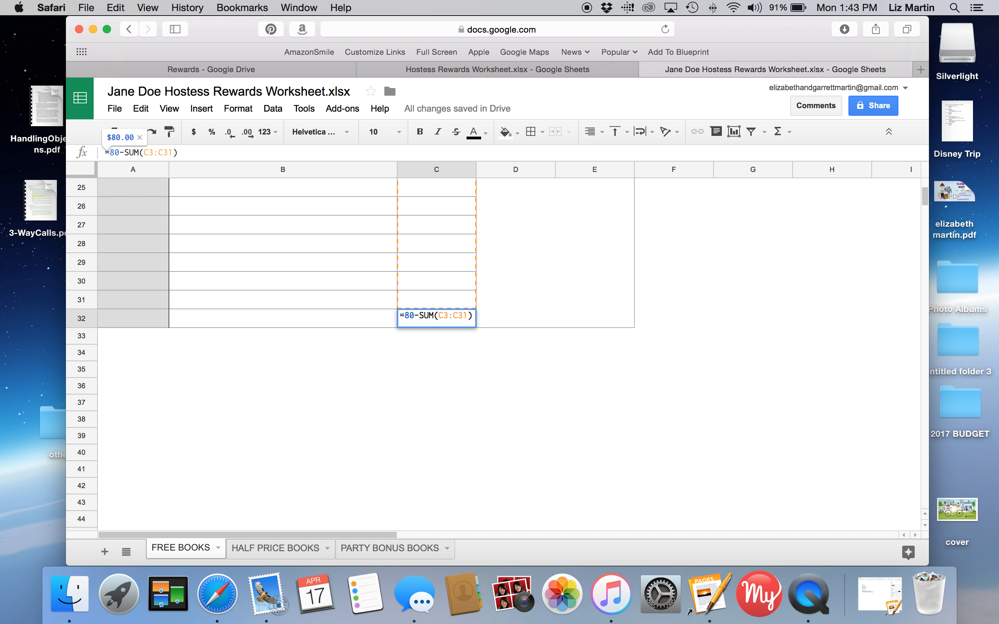
key(Return)
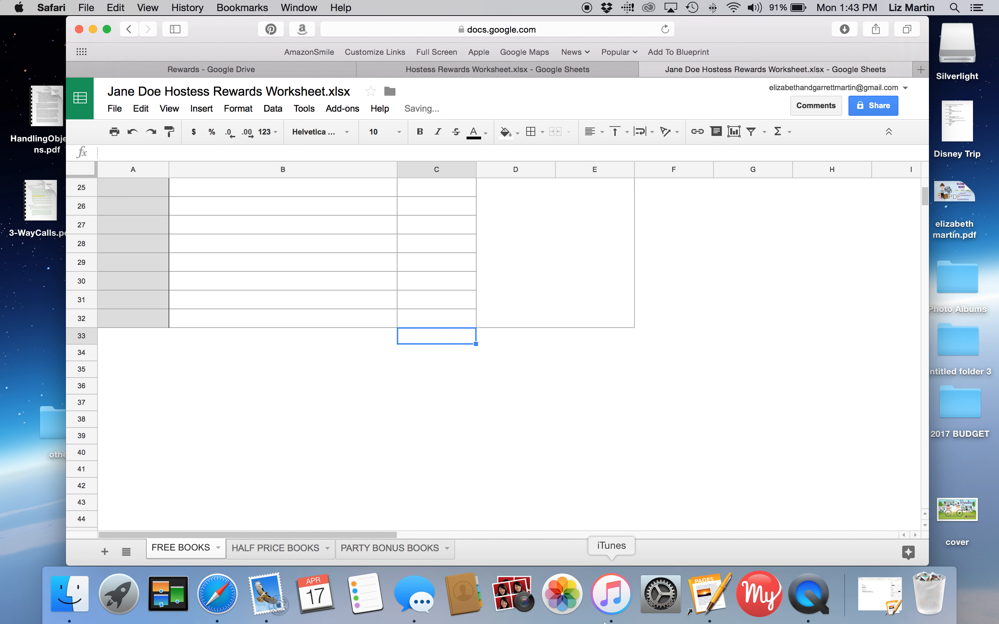
click(438, 325)
scroll(438, 325, up, 10)
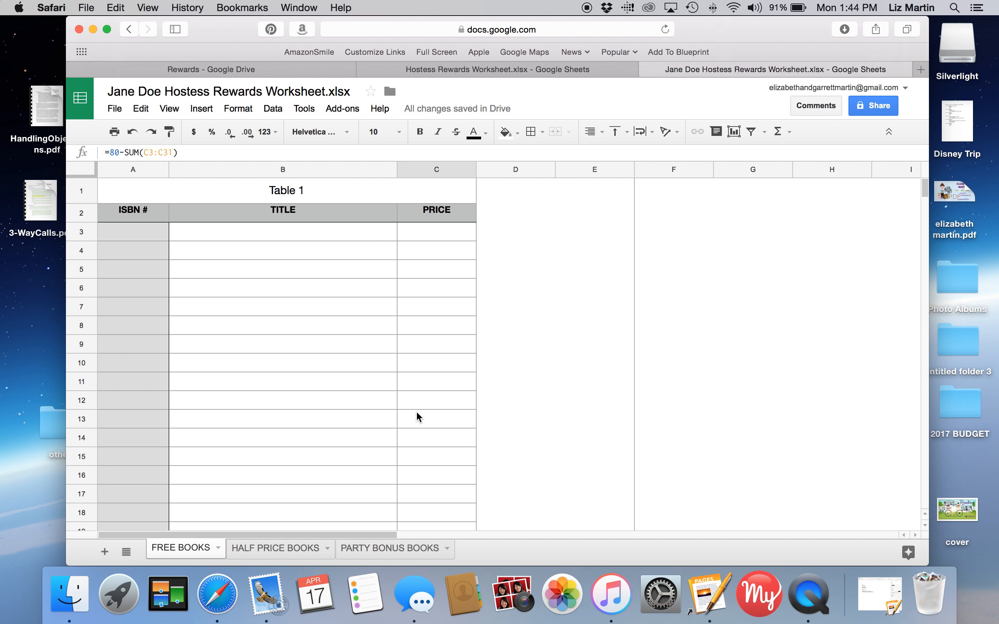
scroll(418, 416, down, 8)
scroll(418, 416, down, 1)
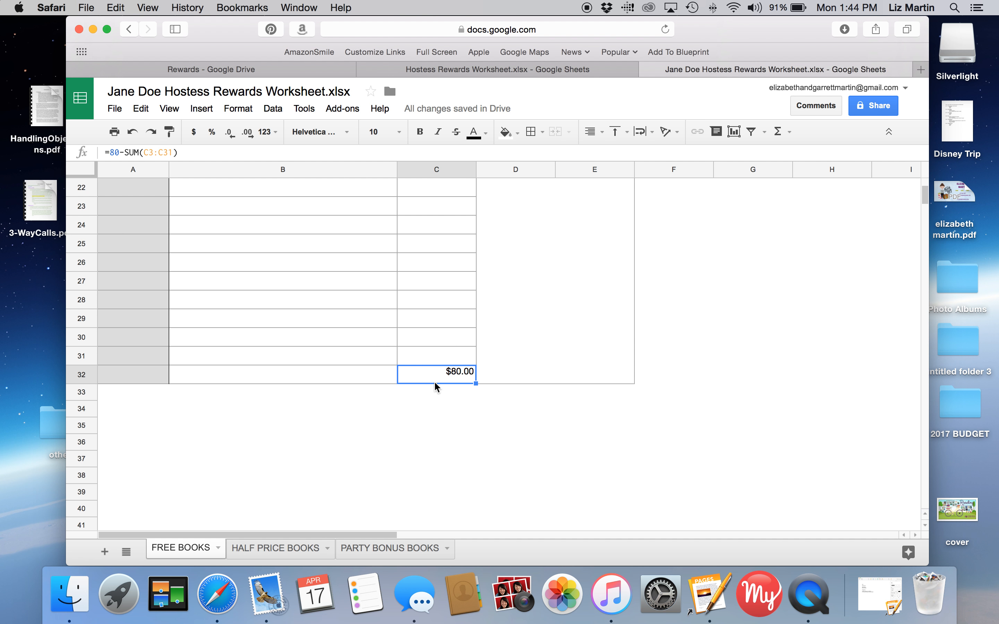
click(438, 427)
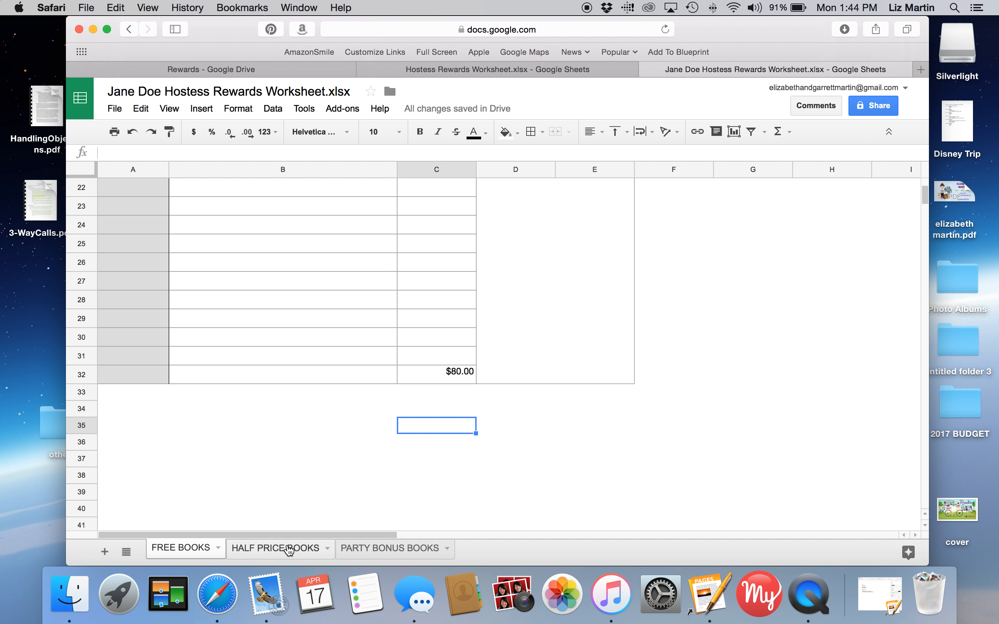
On the HALF PRICE BOOKS sheet, change the BALANCE REMAINING formula in C31 to =25-SUM(C2:C29)
click(289, 550)
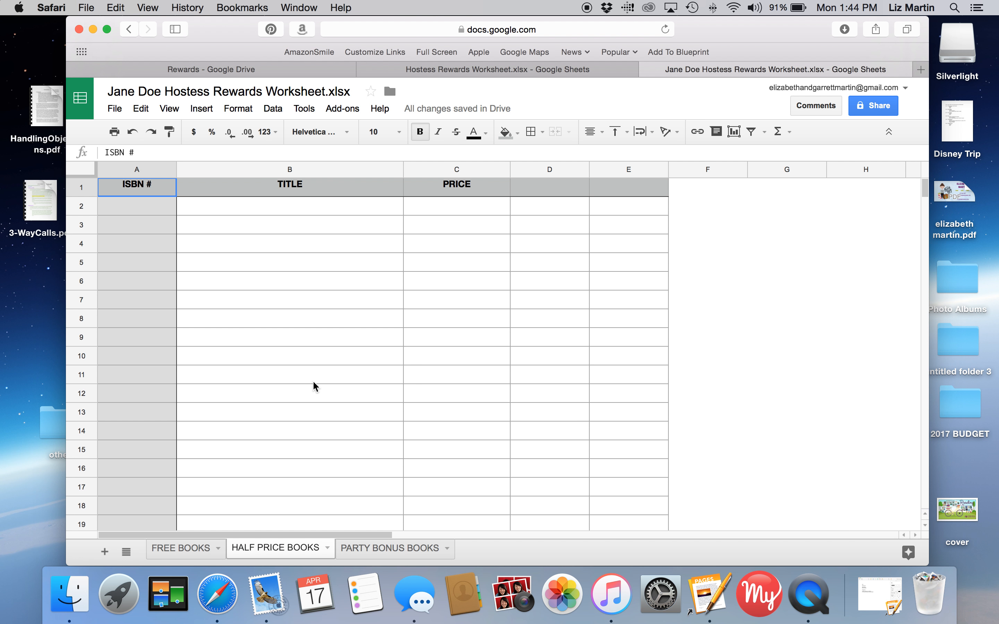
scroll(316, 387, down, 2)
scroll(316, 387, down, 8)
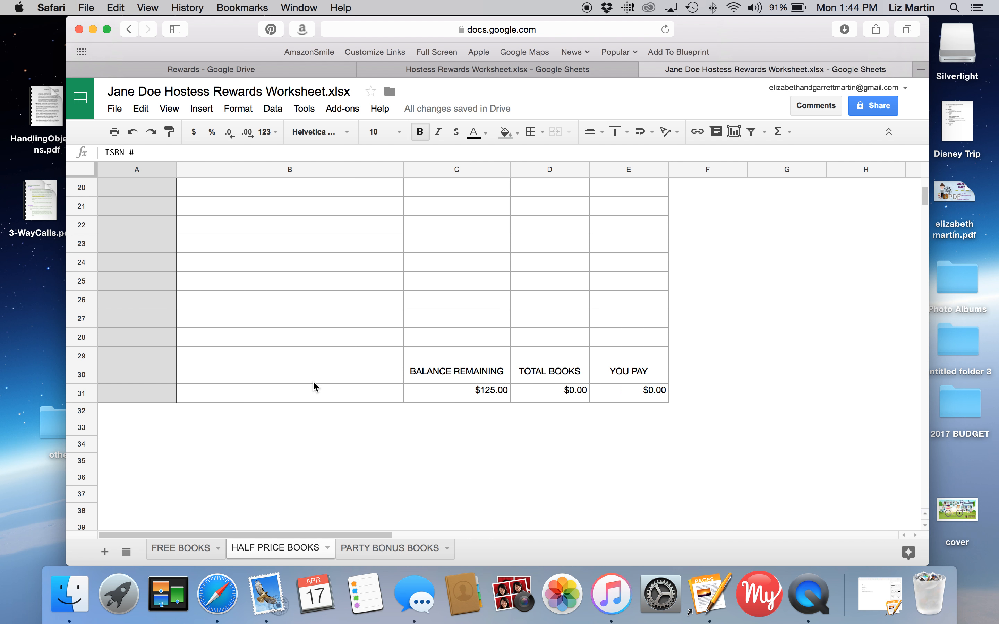
click(483, 399)
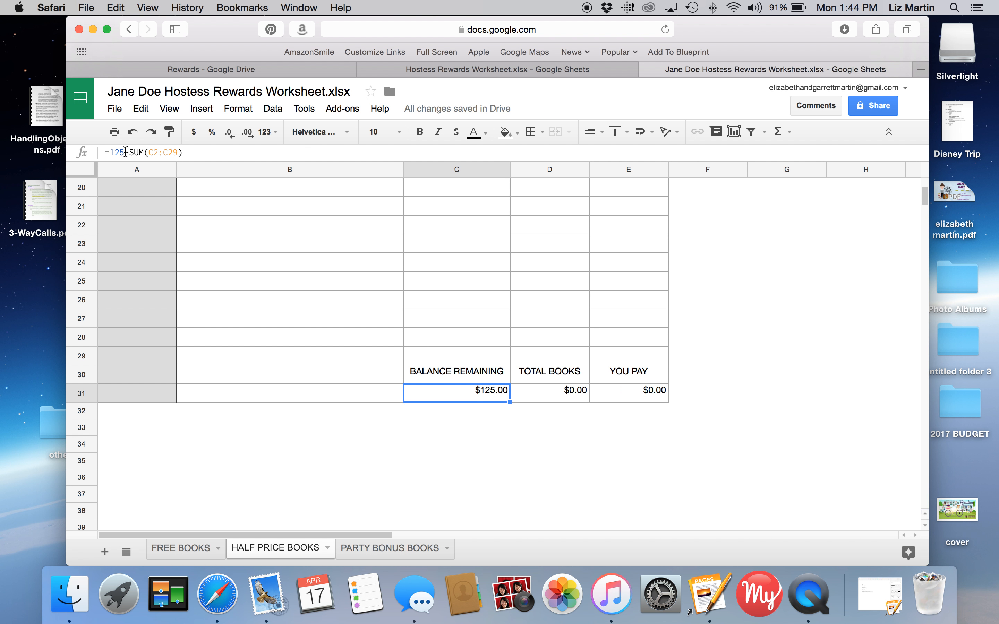
click(125, 152)
drag(124, 152, 111, 152)
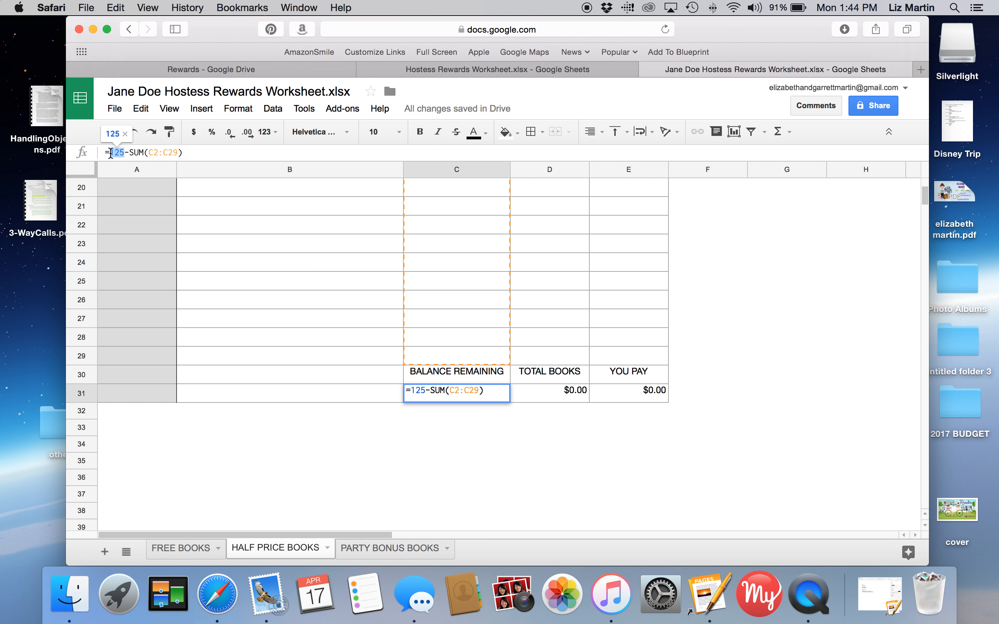
text(25)
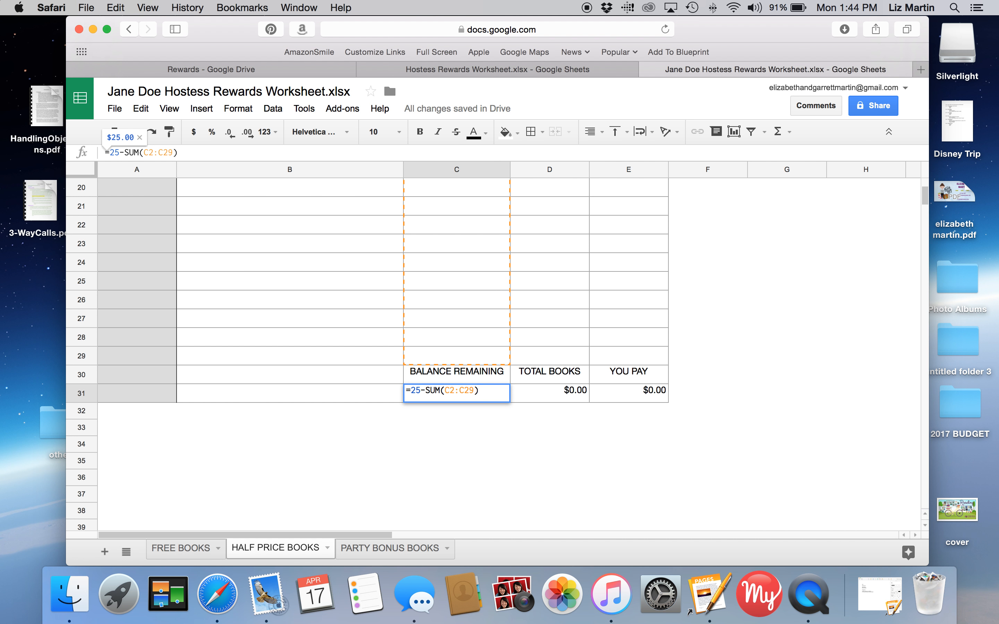
key(Return)
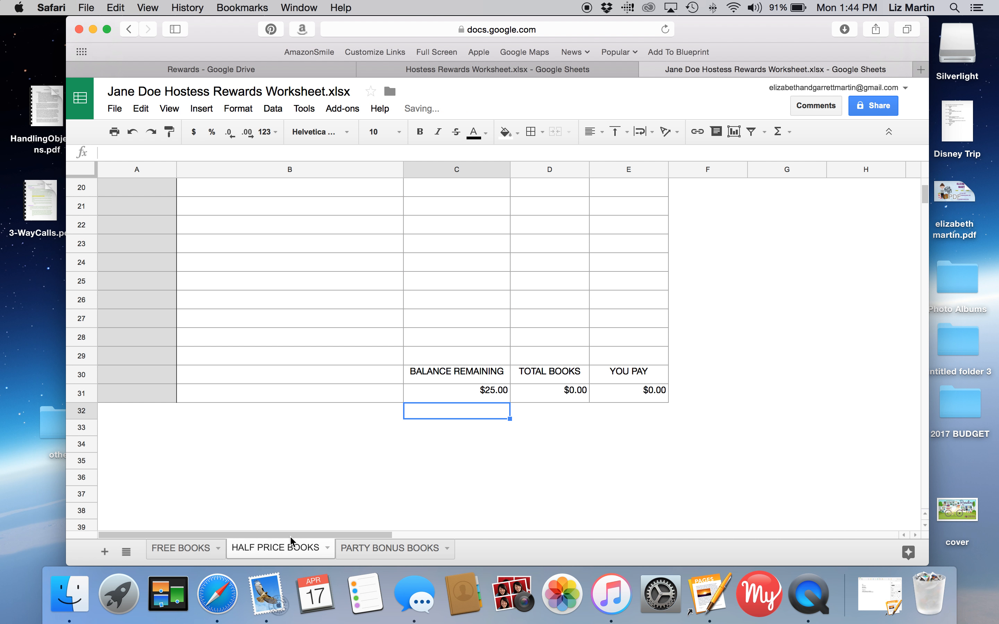
On the FREE BOOKS sheet, enter 123456 as the first book's ISBN in A3
click(402, 551)
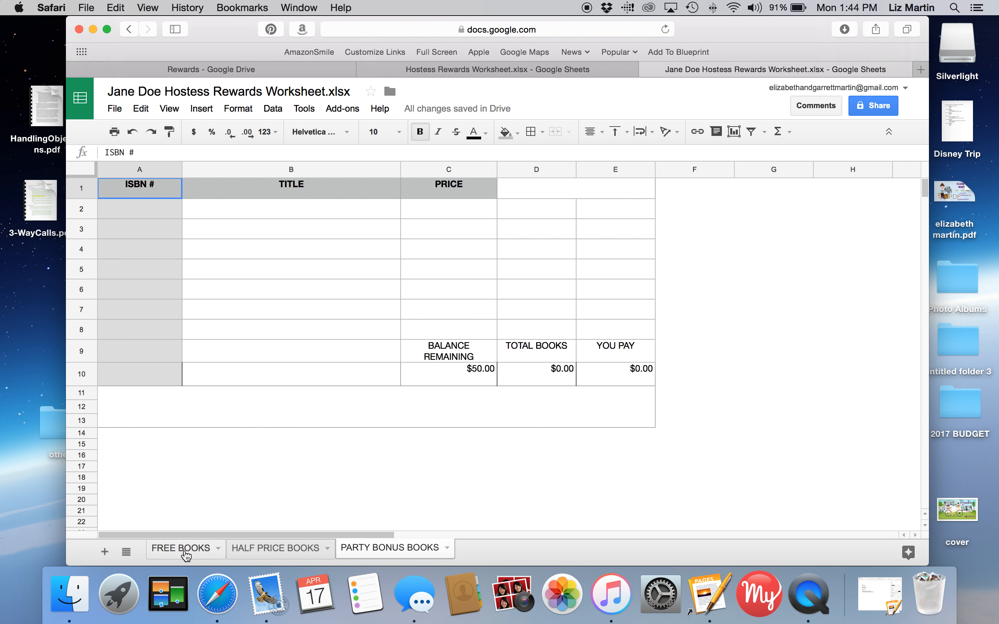
click(185, 551)
scroll(216, 396, up, 10)
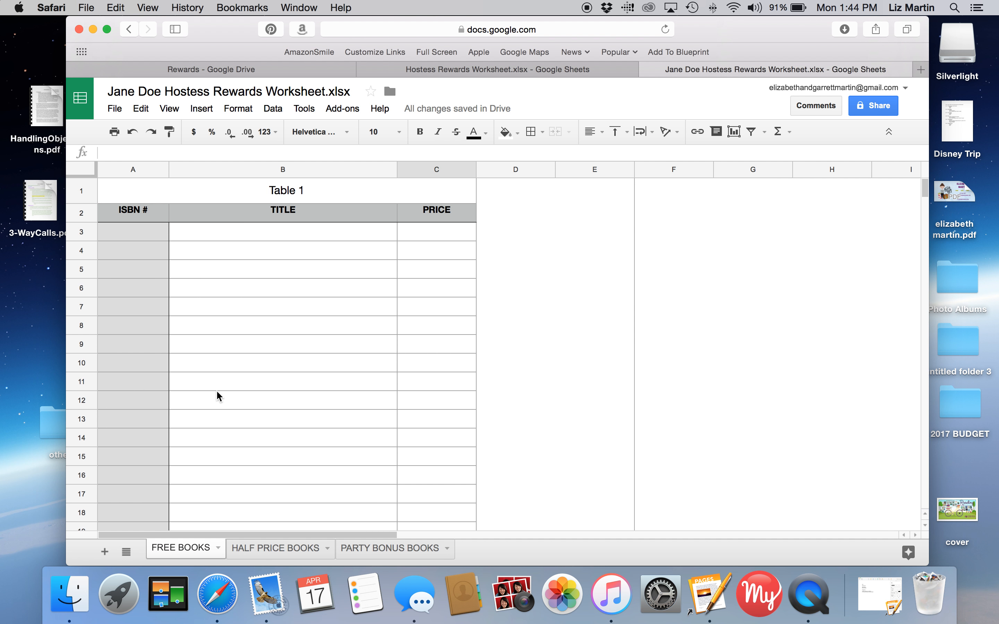
click(141, 235)
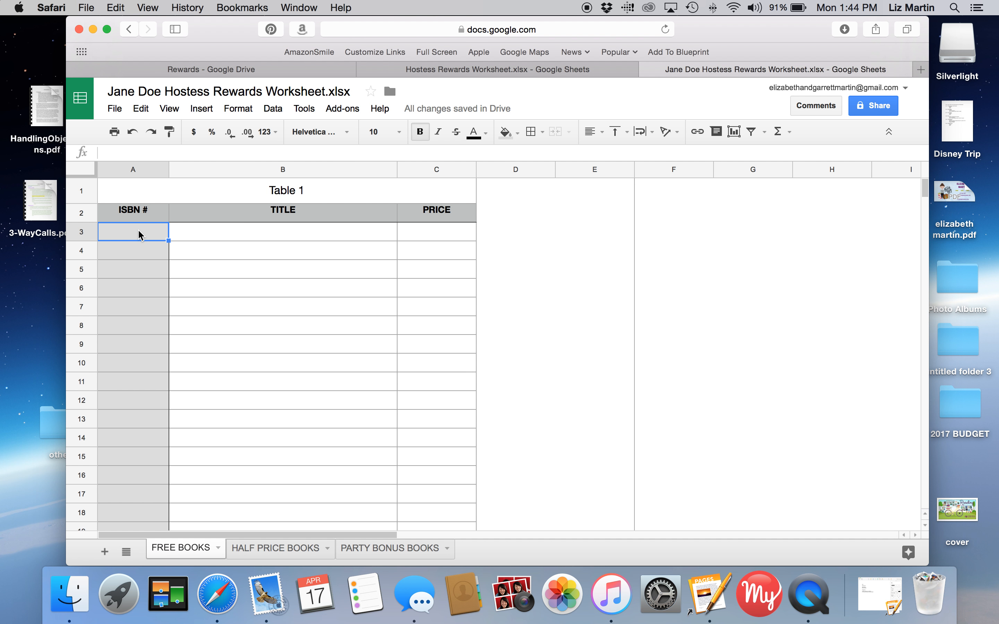
text(123456)
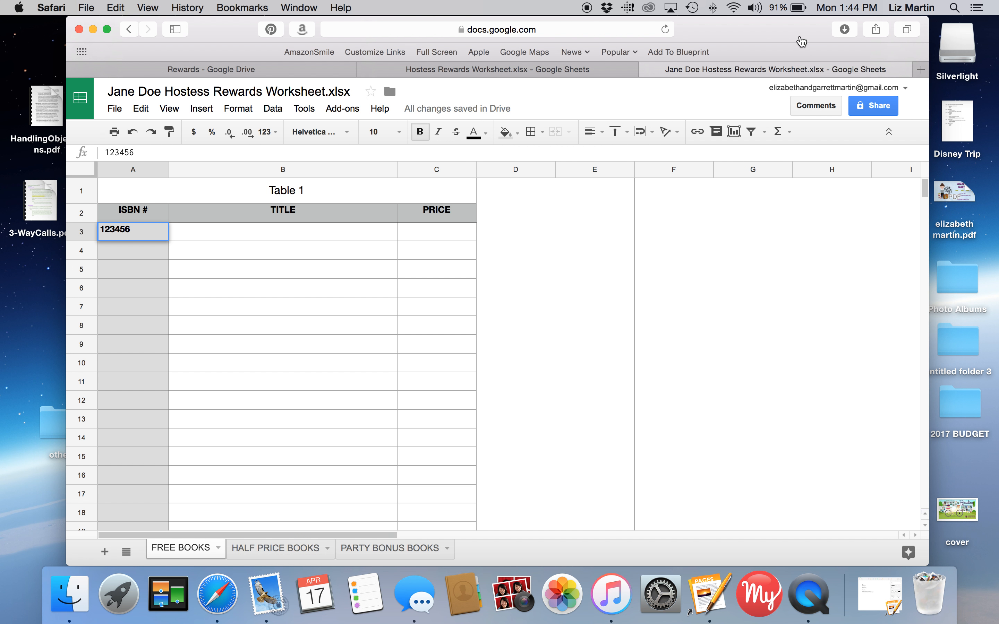
Open IMG_2881 2.PNG from the desktop, examine the wish list's ISBNs, titles and prices, and return to the worksheet
drag(798, 40, 623, 37)
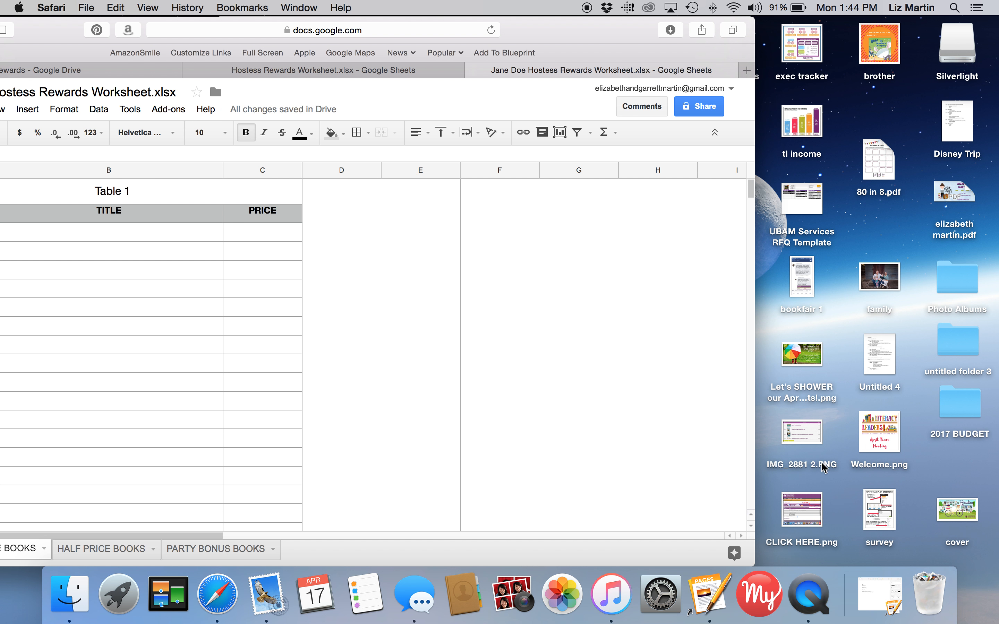
click(803, 431)
double_click(803, 432)
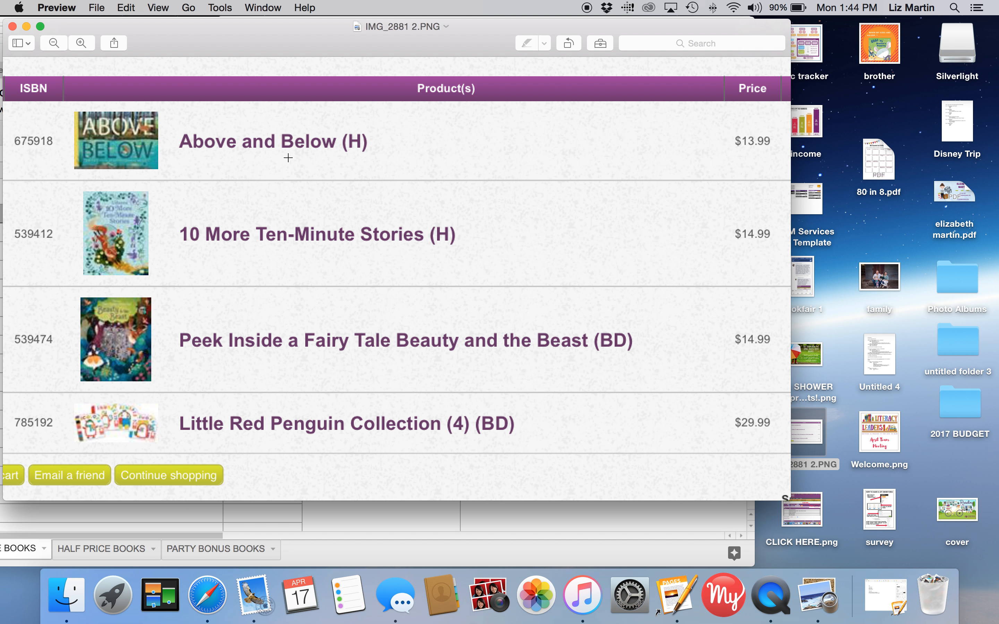
click(12, 26)
drag(594, 29, 775, 28)
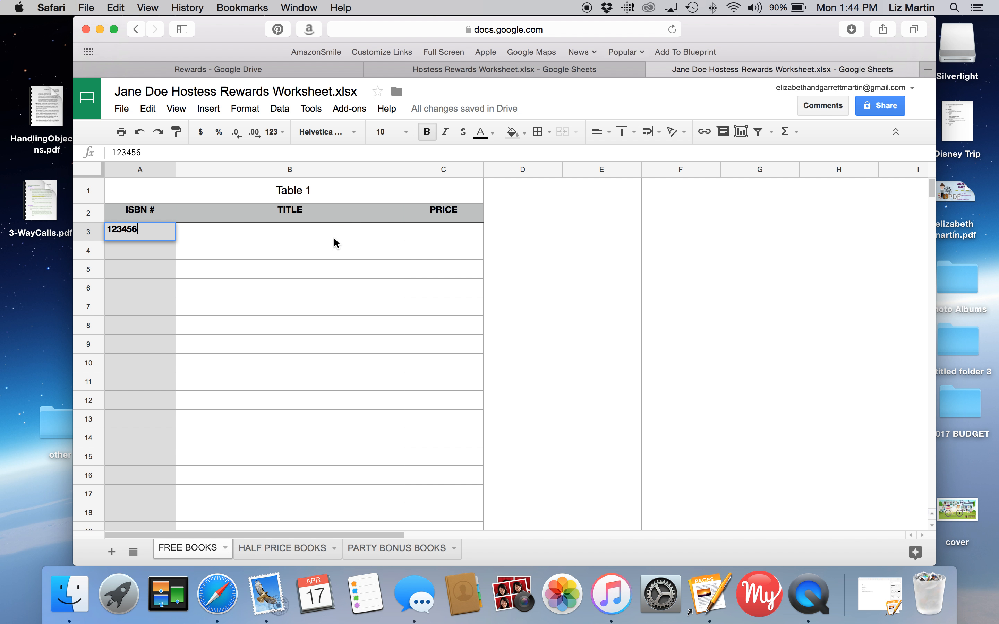
Complete the first FREE BOOKS entry with the title "book" in B3 and the price 14.99 in C3
click(339, 230)
text(book)
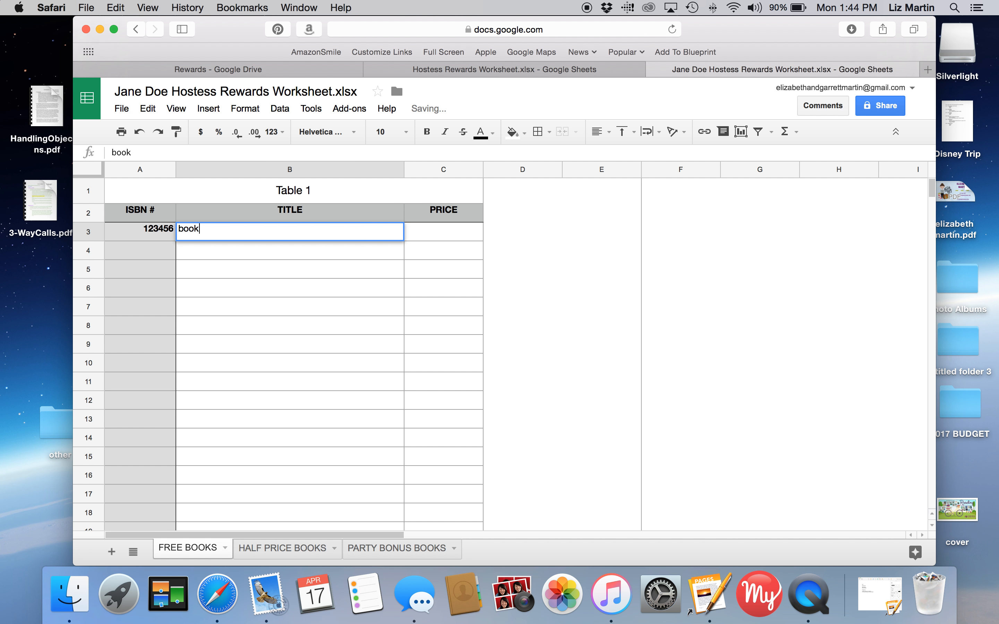
key(Tab)
text(14.99)
key(Return)
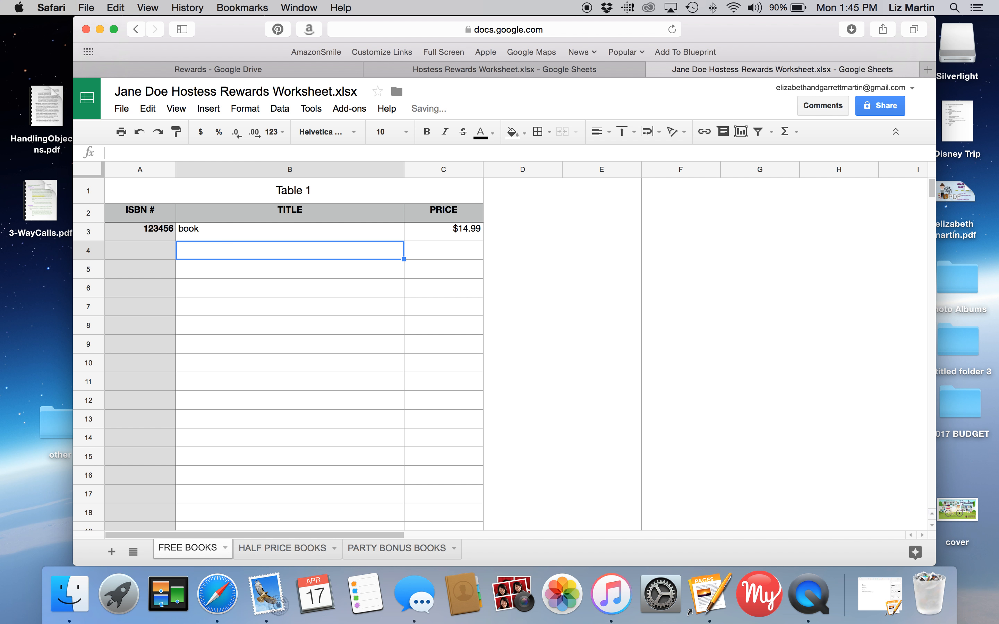
Enter the prices 4.99 in C4 and 5.99 in C5 of FREE BOOKS, and check the remaining balance in C32
key(Tab)
text(4.99)
key(Return)
text(5.99)
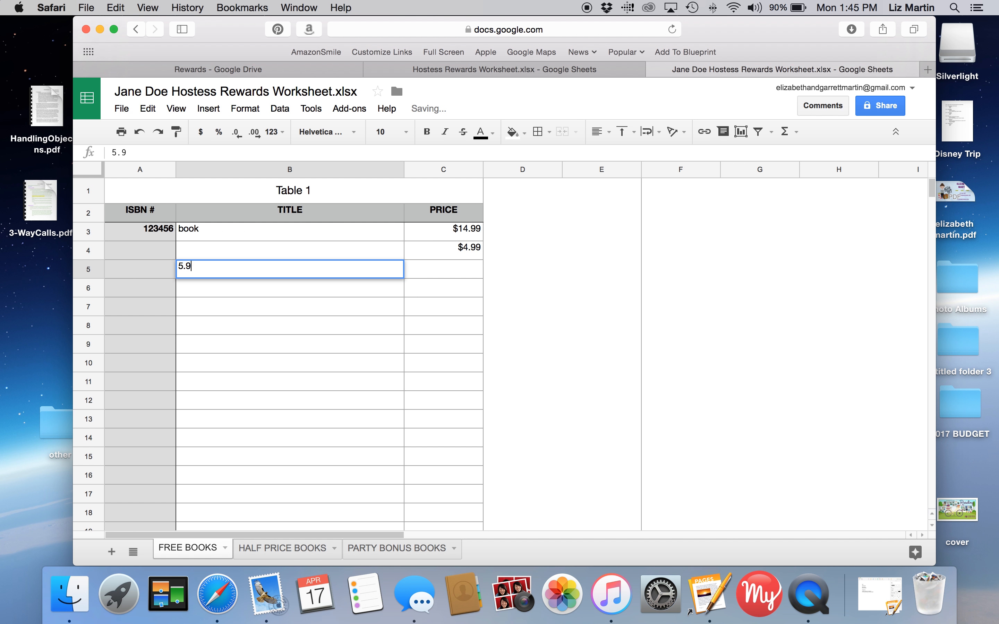
key(BackSpace)
key(BackSpace)
key(BackSpace)
key(Tab)
text(5.99)
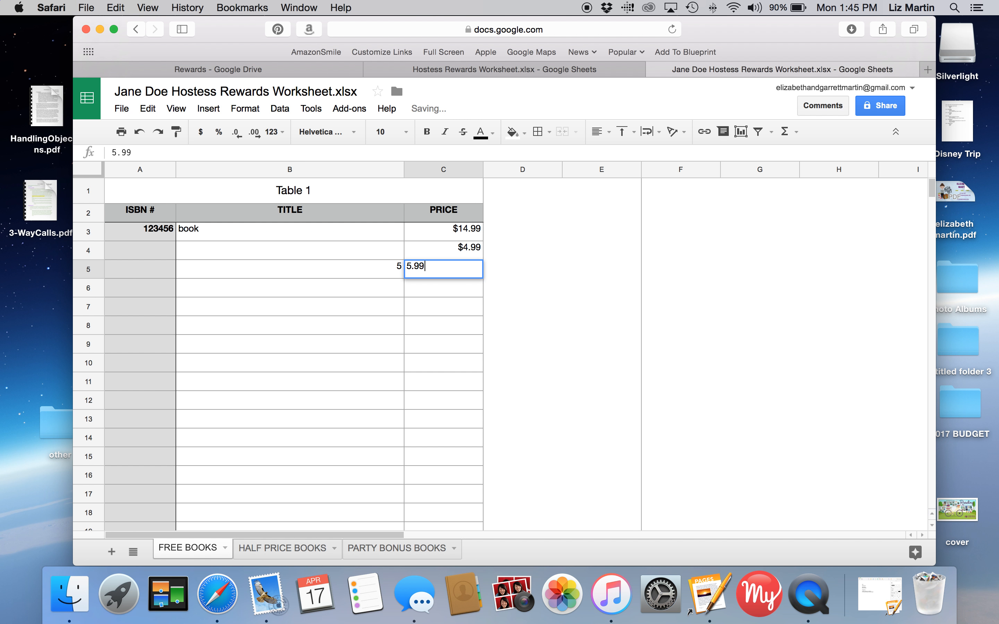
key(Return)
scroll(406, 315, down, 5)
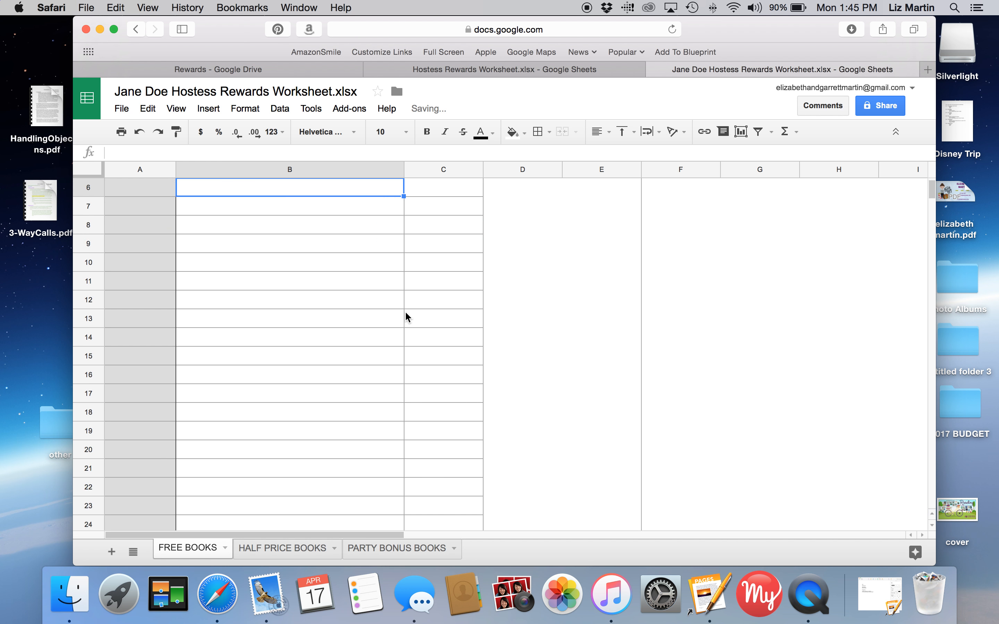
scroll(408, 320, down, 1)
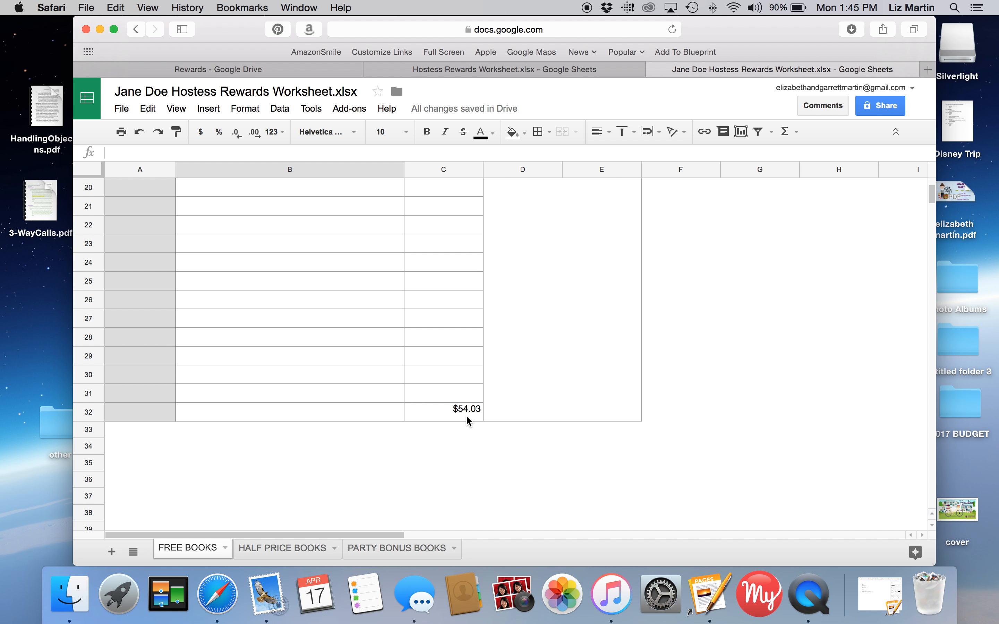
scroll(466, 415, up, 5)
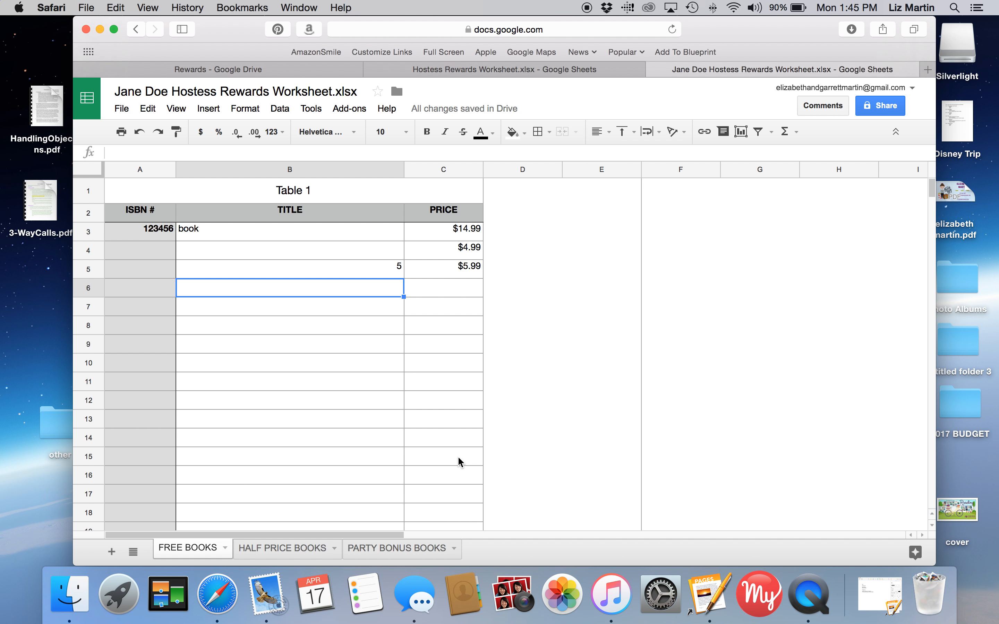
scroll(457, 455, down, 5)
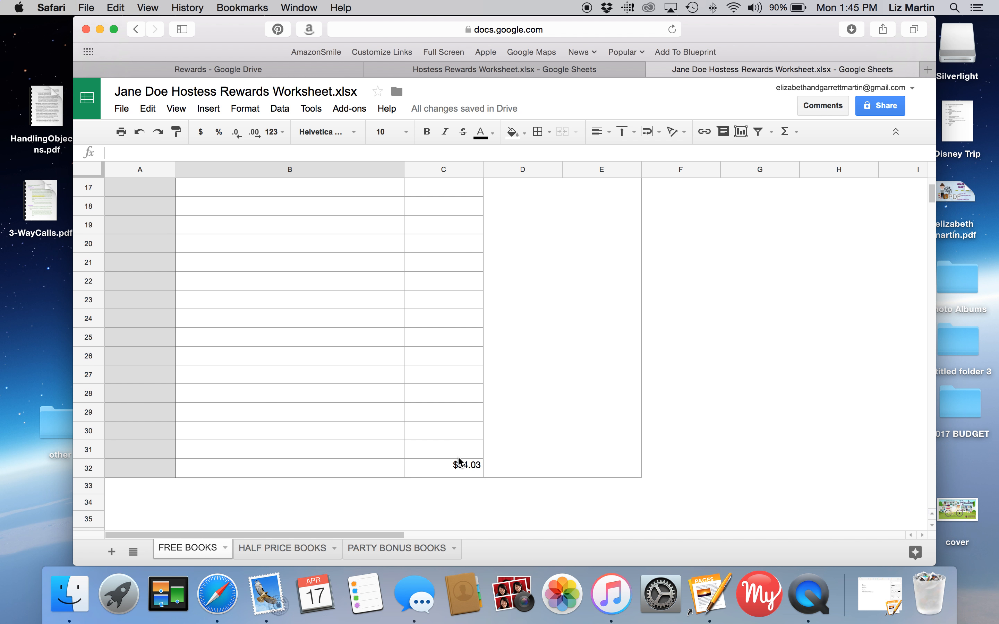
On the HALF PRICE BOOKS sheet, enter the prices 4.99, 14.99 and 4.99 in C25 to C27
click(296, 546)
scroll(321, 451, up, 5)
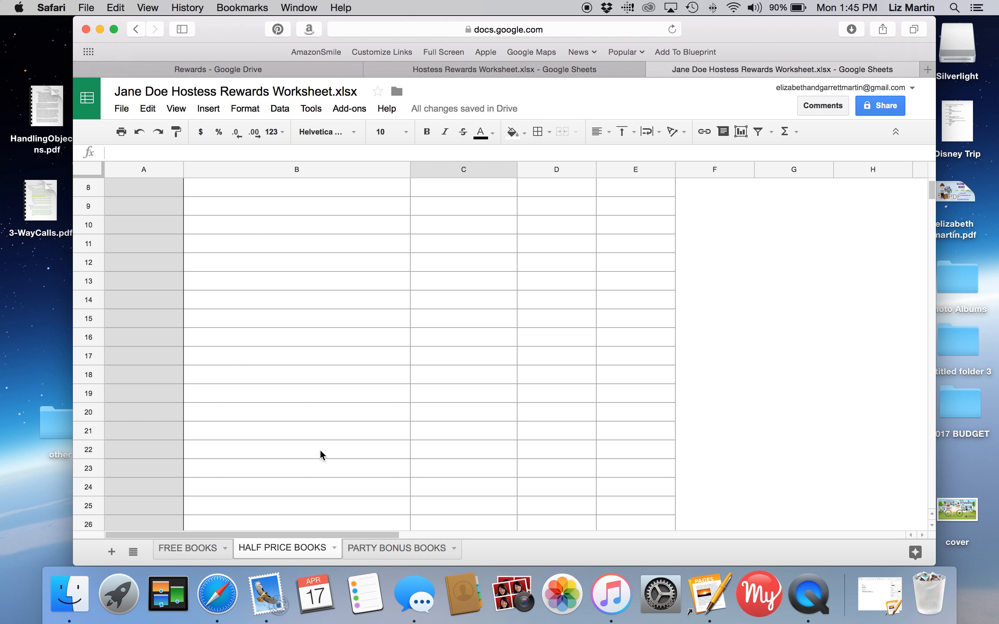
scroll(321, 451, down, 6)
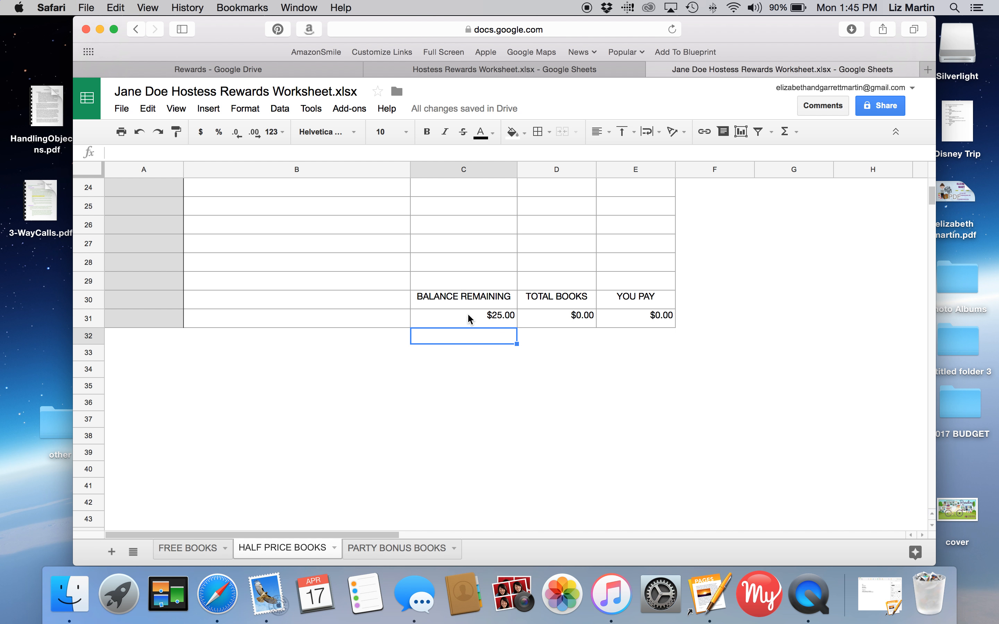
click(466, 210)
text(4.99)
key(Return)
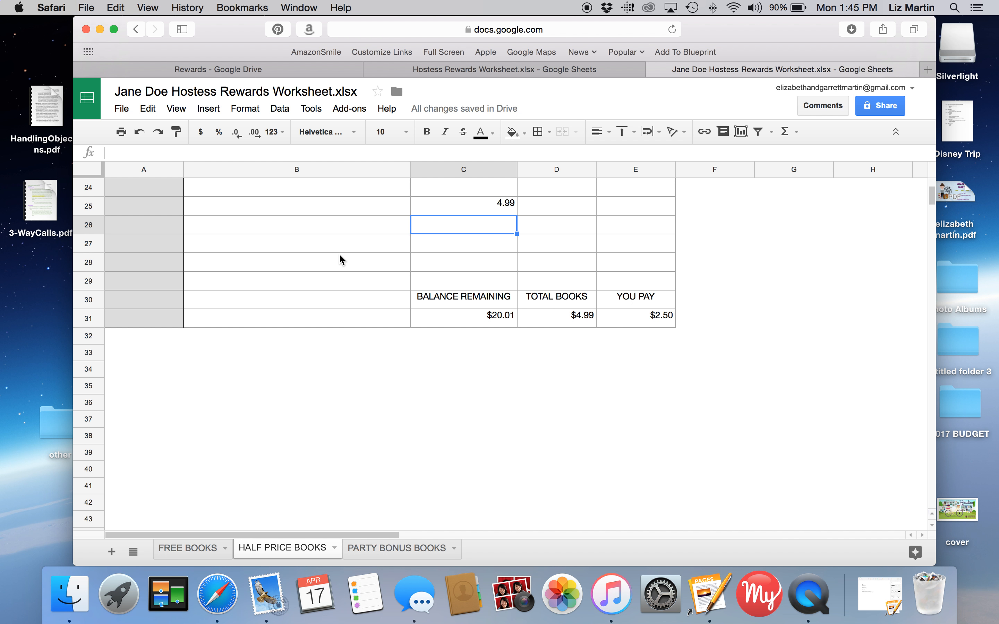
text(14.99)
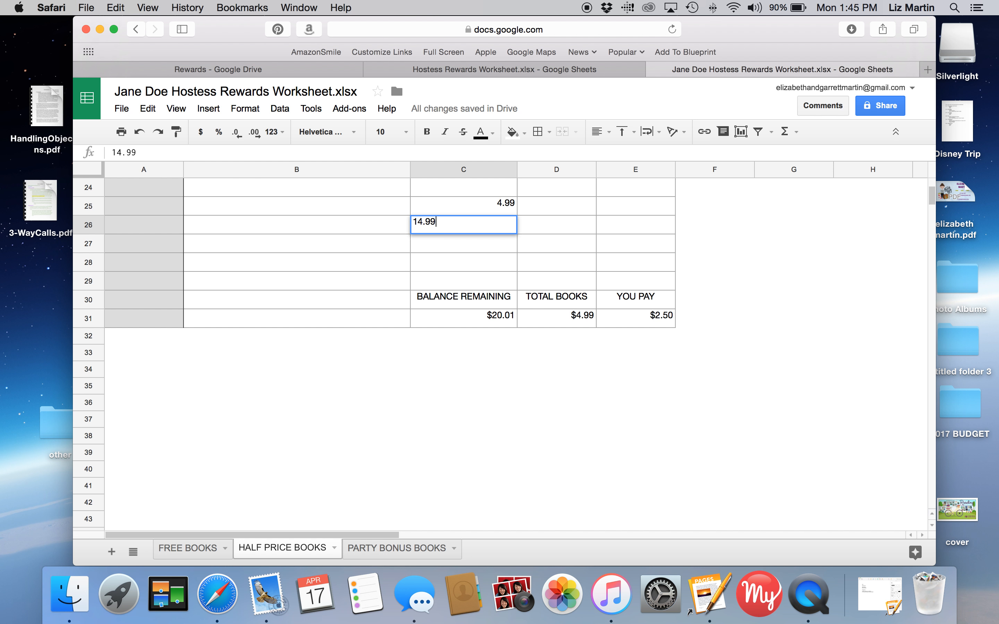
key(Return)
text(4.99)
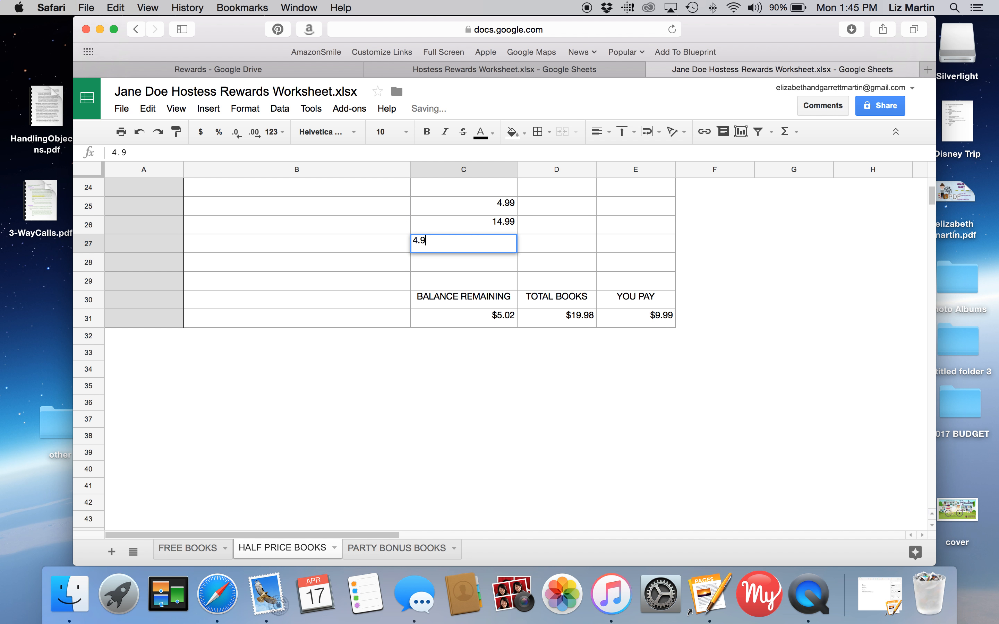
key(Return)
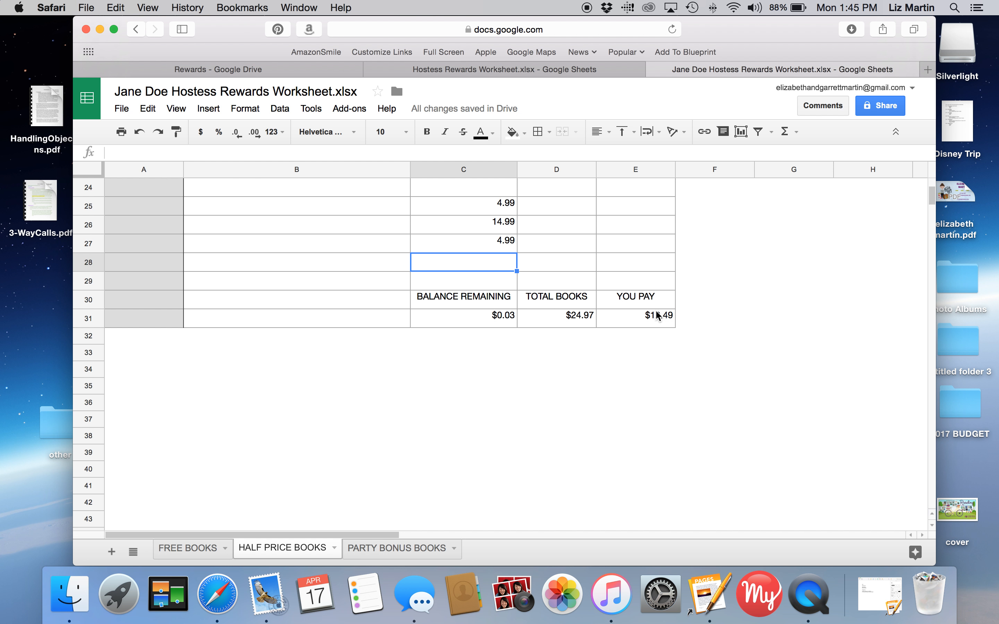
On the PARTY BONUS BOOKS sheet, inspect the BALANCE REMAINING formula in C10
click(389, 548)
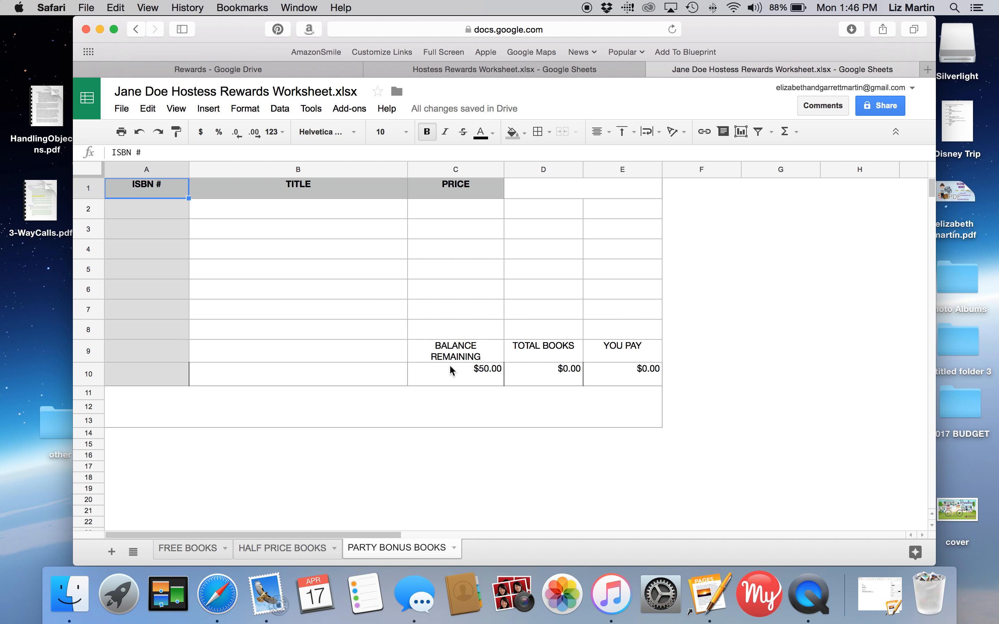
click(469, 378)
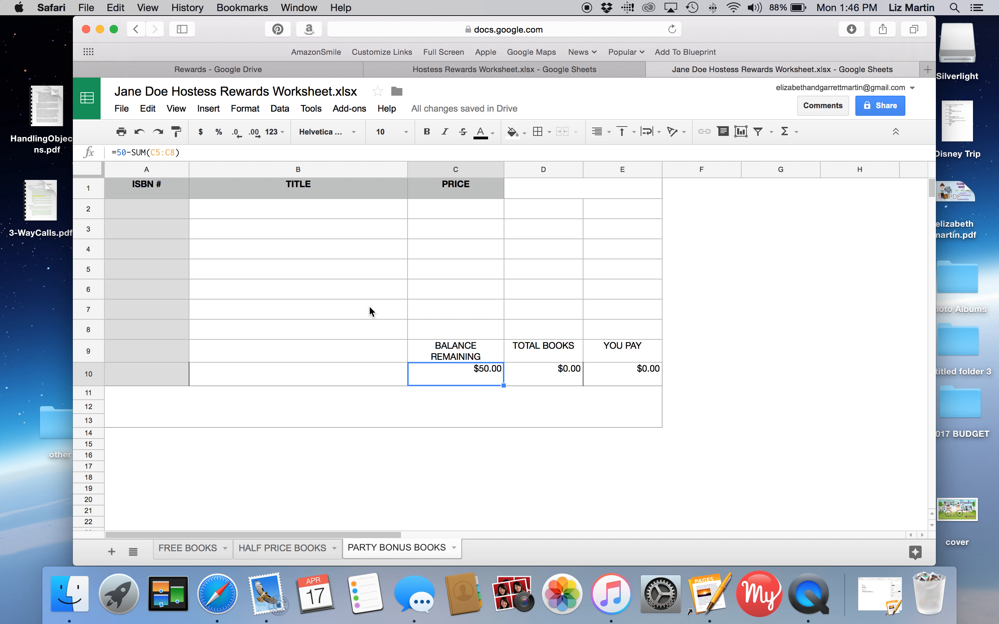
click(216, 465)
click(146, 409)
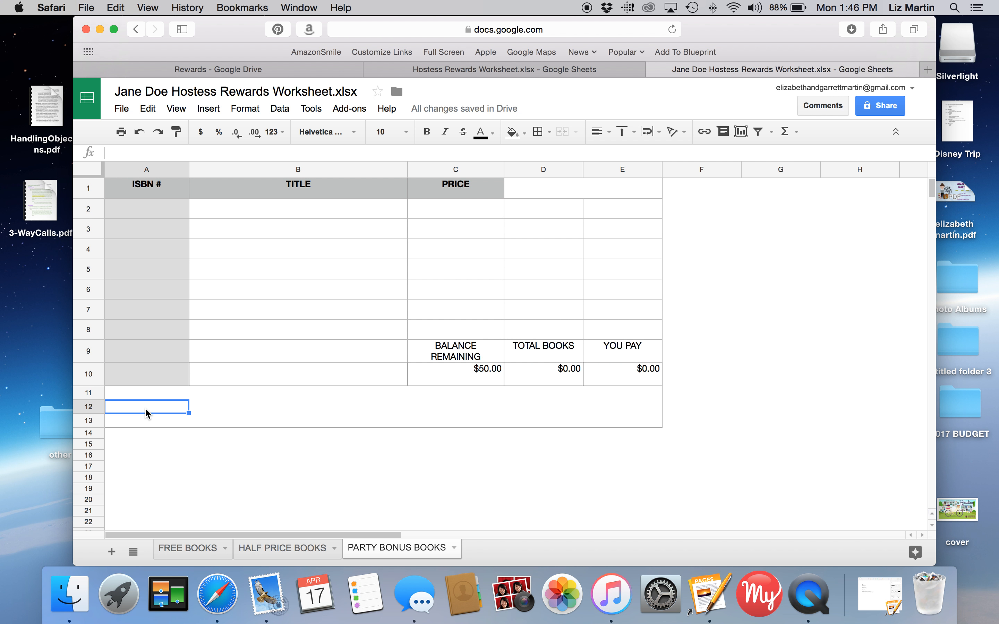
text($20)
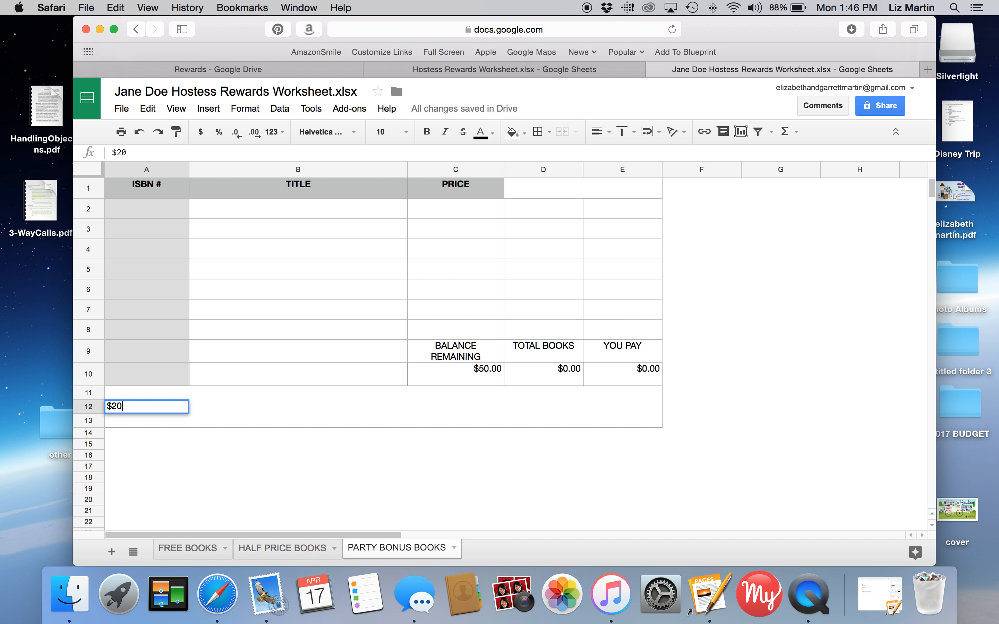
key(BackSpace)
key(BackSpace)
key(BackSpace)
click(279, 468)
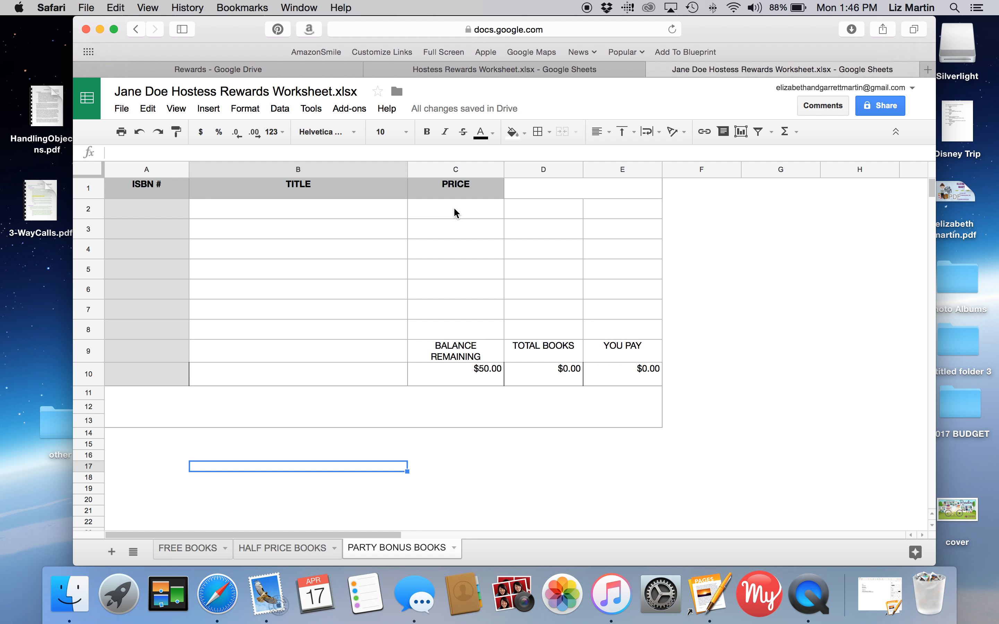
click(439, 211)
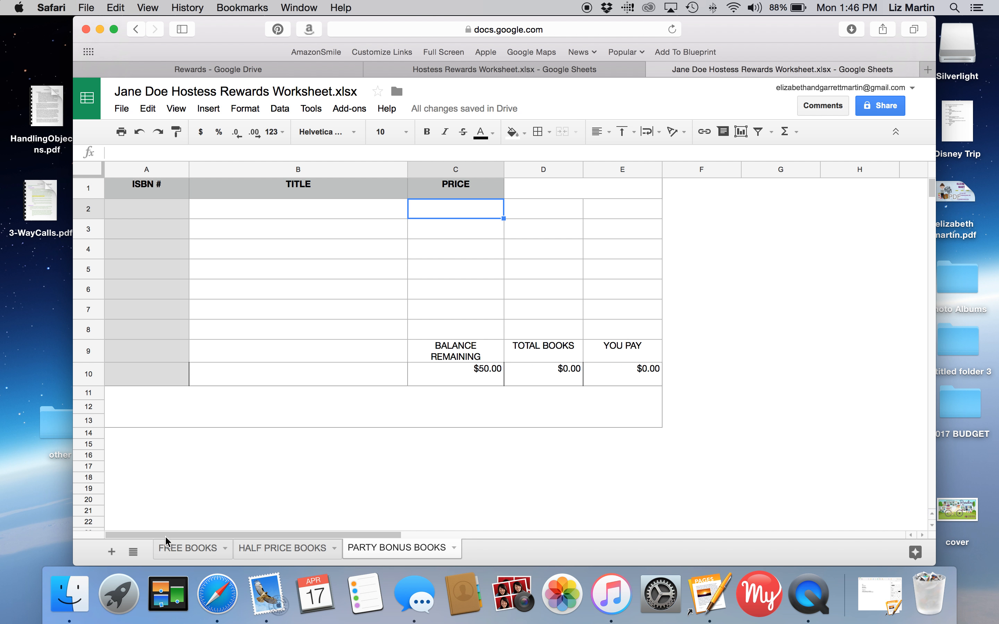
Add the notes "$20 free" in A11 and "$30 at 65% off" in A12 below the PARTY BONUS BOOKS table
click(162, 400)
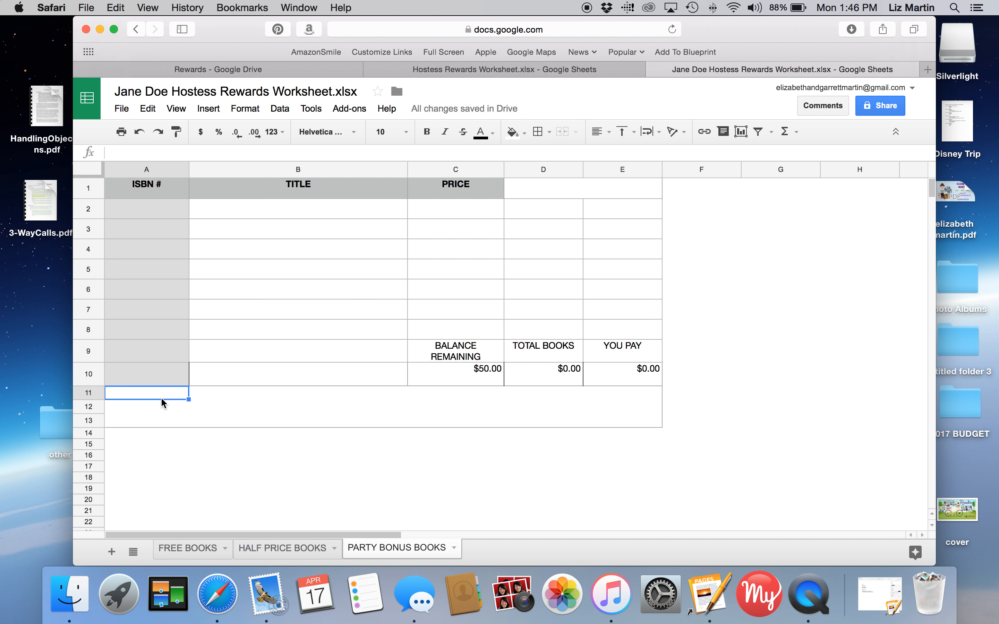
text($20 f)
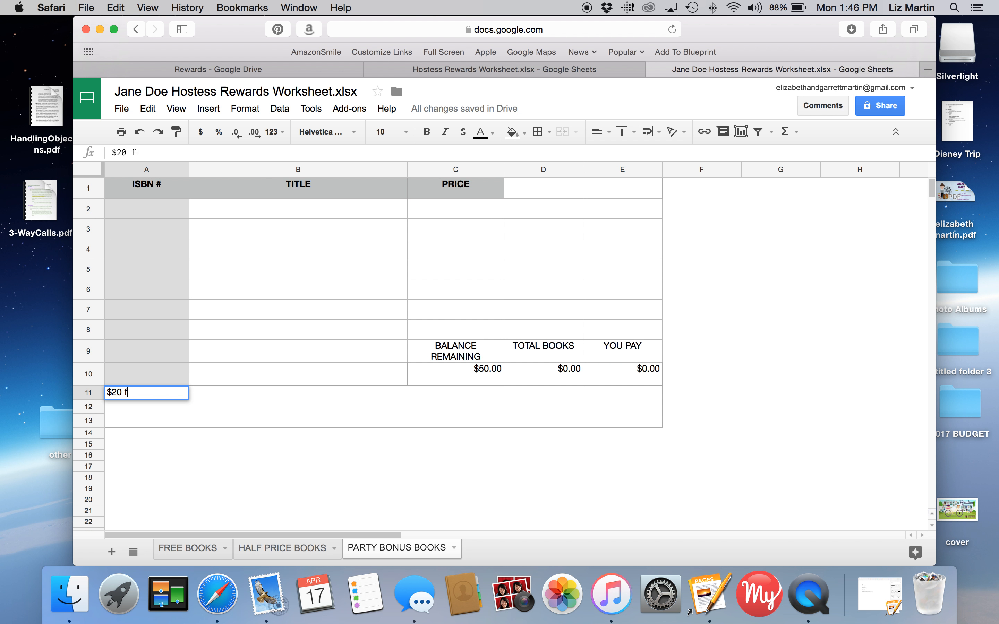
text(ree)
key(Return)
text($30 at 65% )
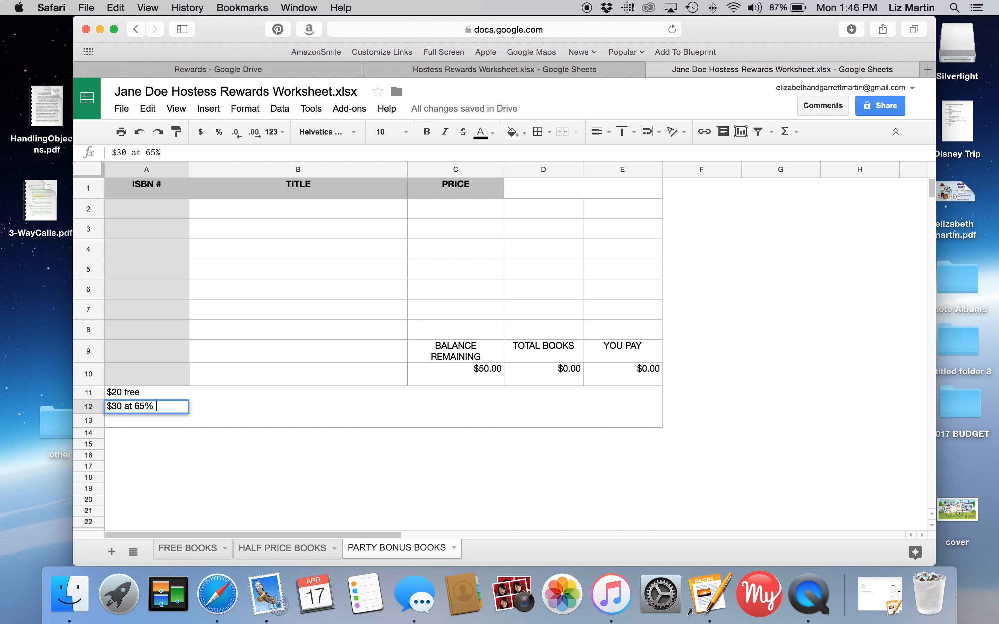
text(off)
key(Tab)
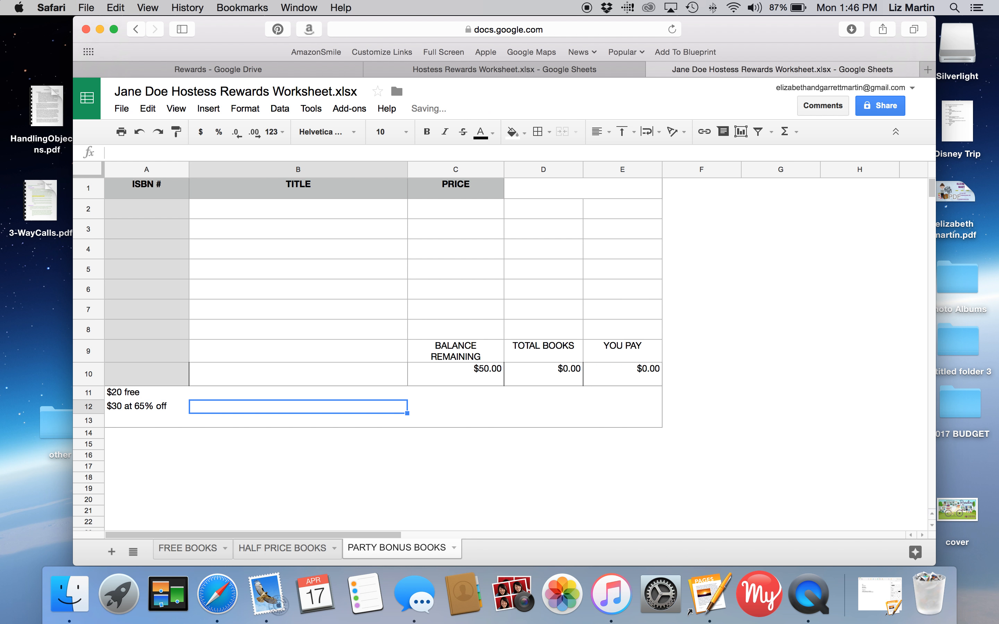
Enter $20 in B11 of PARTY BONUS BOOKS, beside the "$20 free" note
click(261, 393)
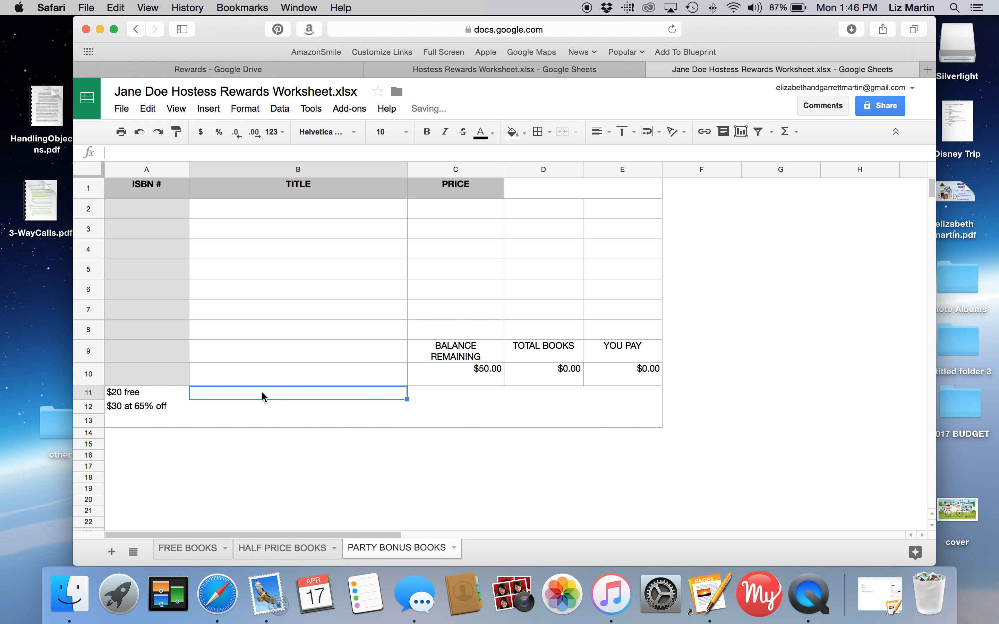
text($20)
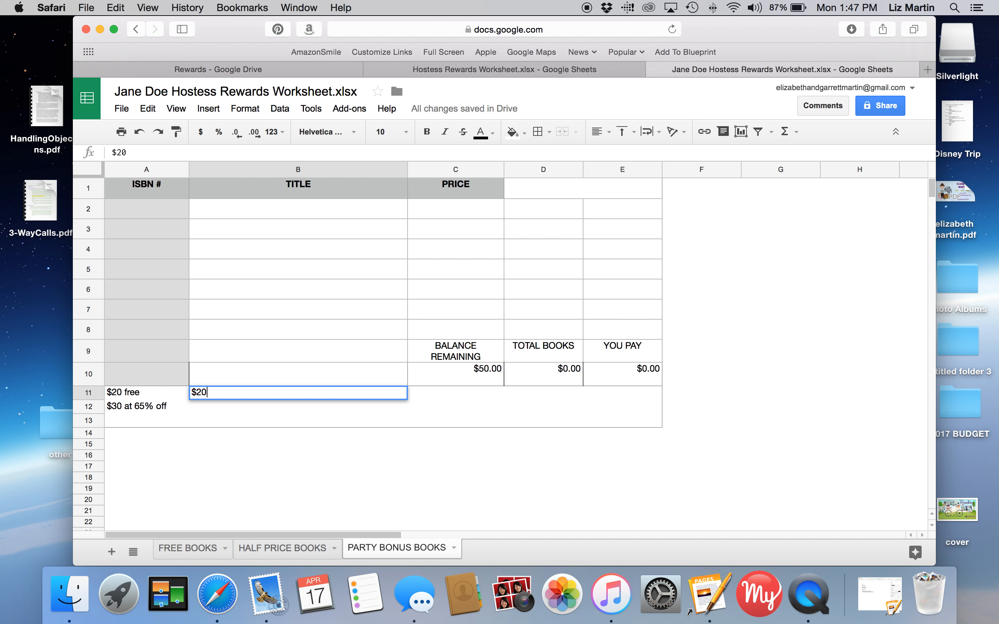
key(Return)
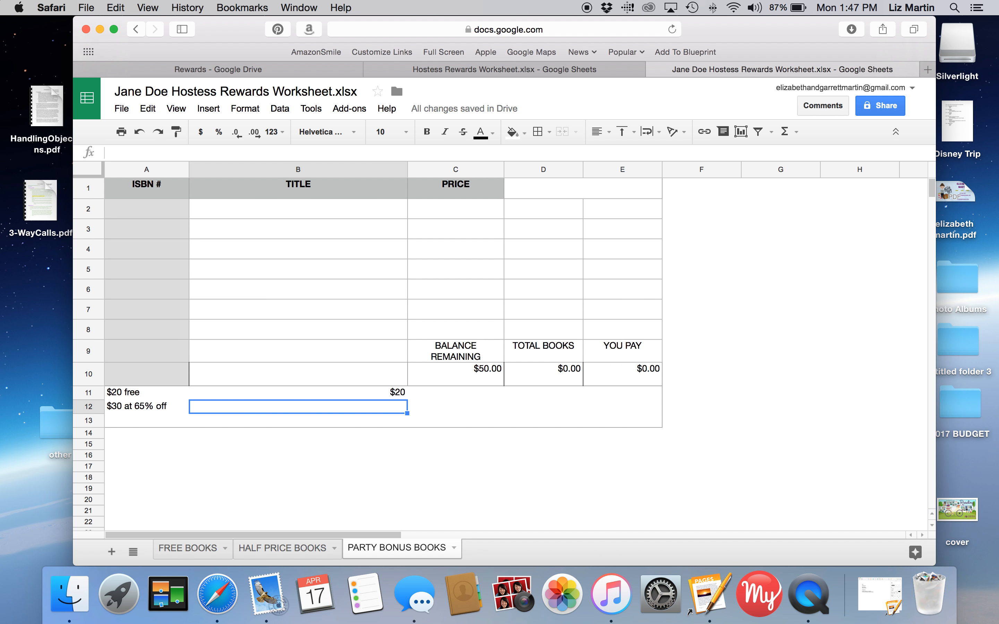
text($20)
key(BackSpace)
key(BackSpace)
key(BackSpace)
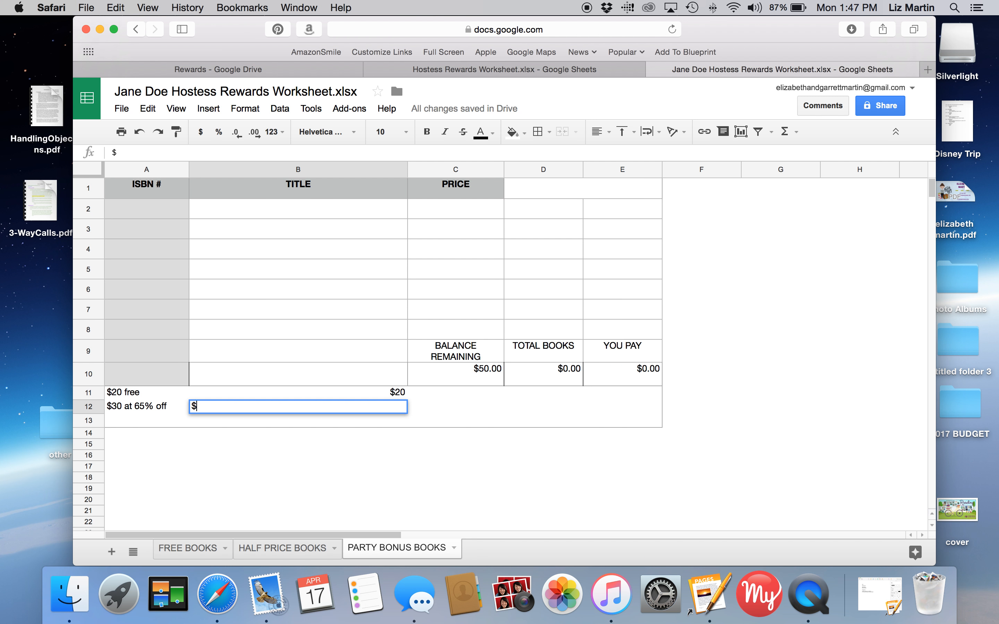
Set B11 to $40 and add the note "$10 at 65%" in B12 below the table
click(369, 393)
text(40)
key(Return)
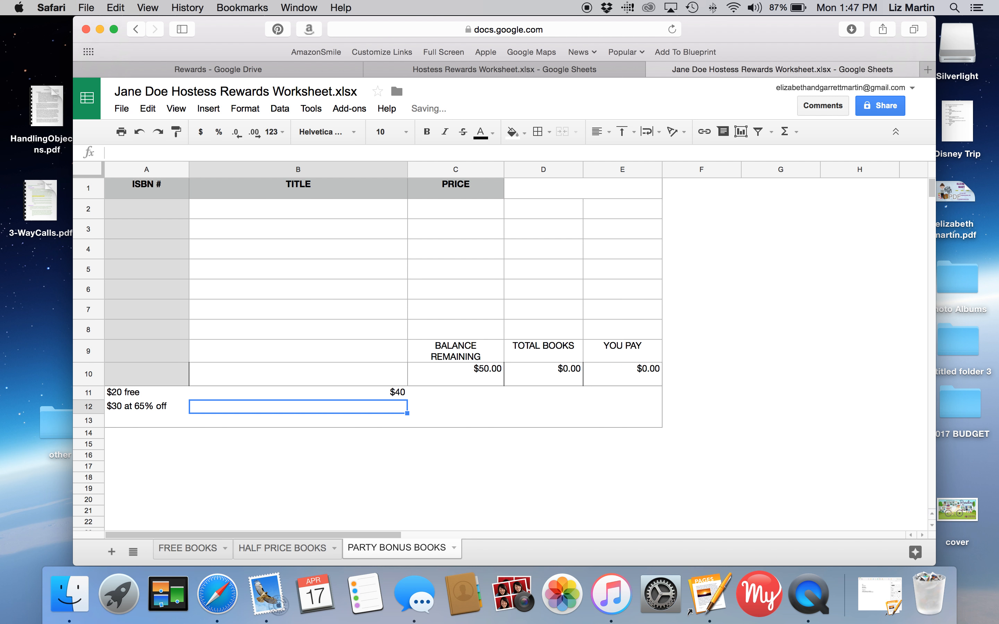
text($10)
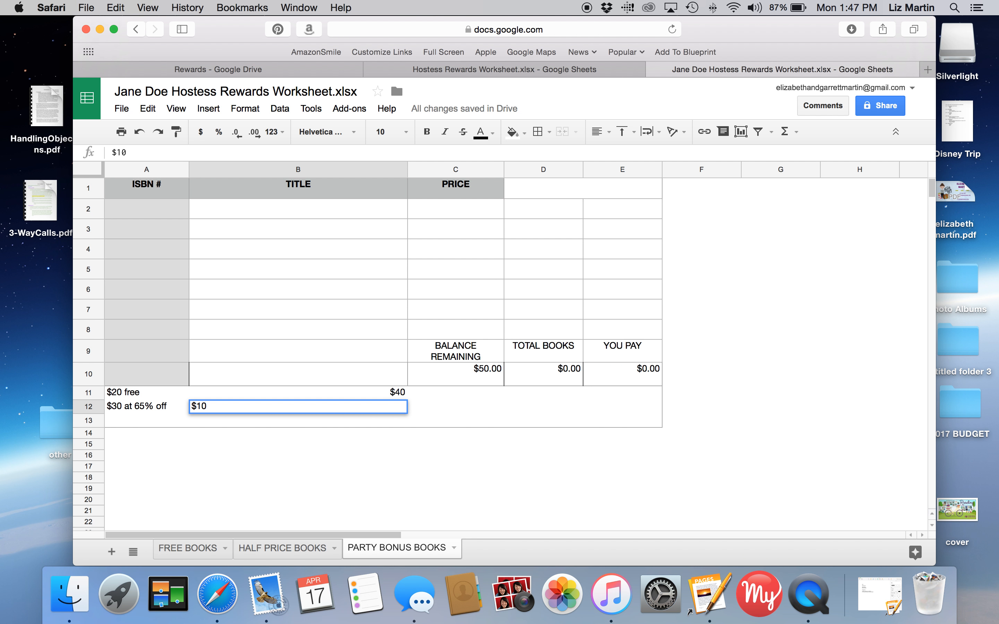
text( at 65%)
key(Tab)
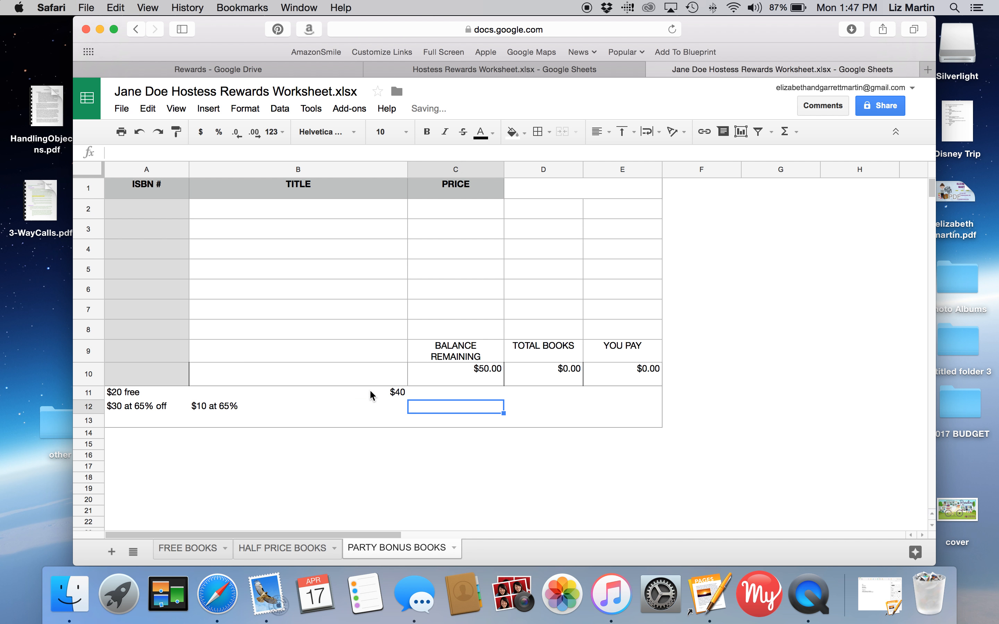
click(369, 390)
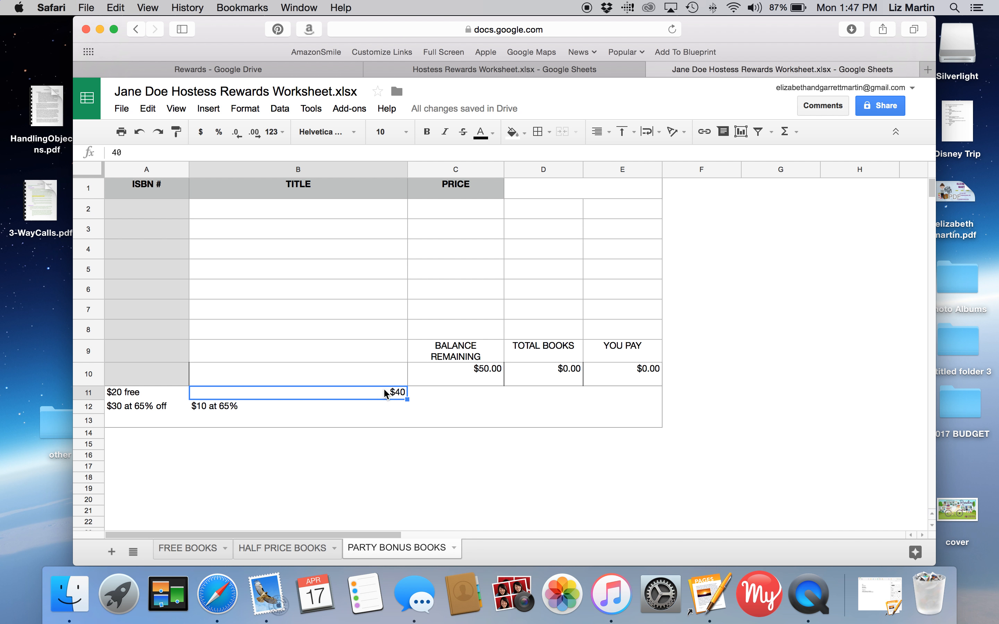
click(326, 418)
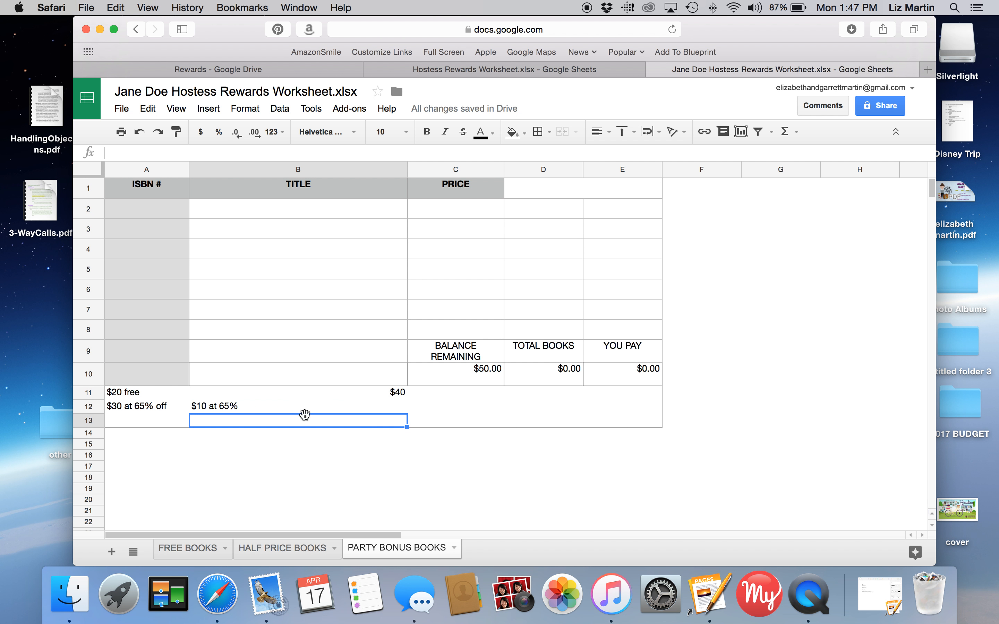
click(271, 405)
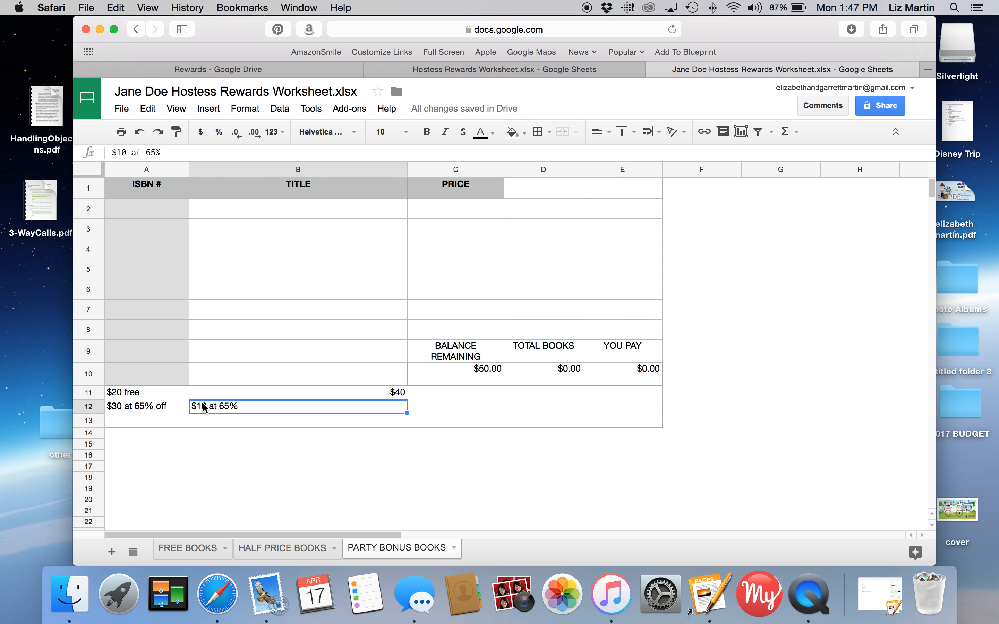
Clear the bonus notes and amounts from cells A11, A12, B12 and B11 below the table
click(163, 391)
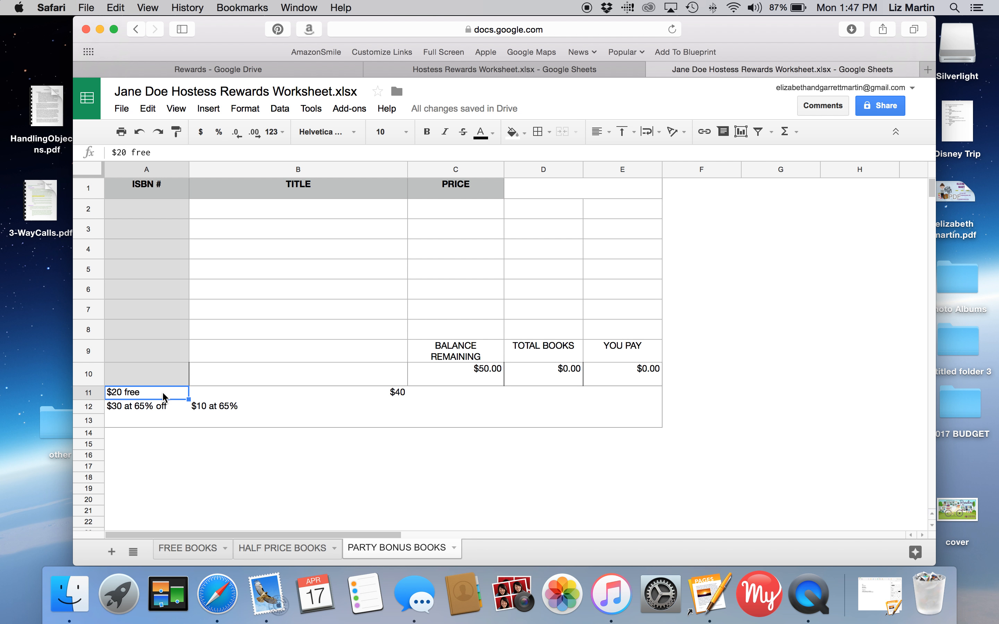
key(BackSpace)
click(164, 404)
key(BackSpace)
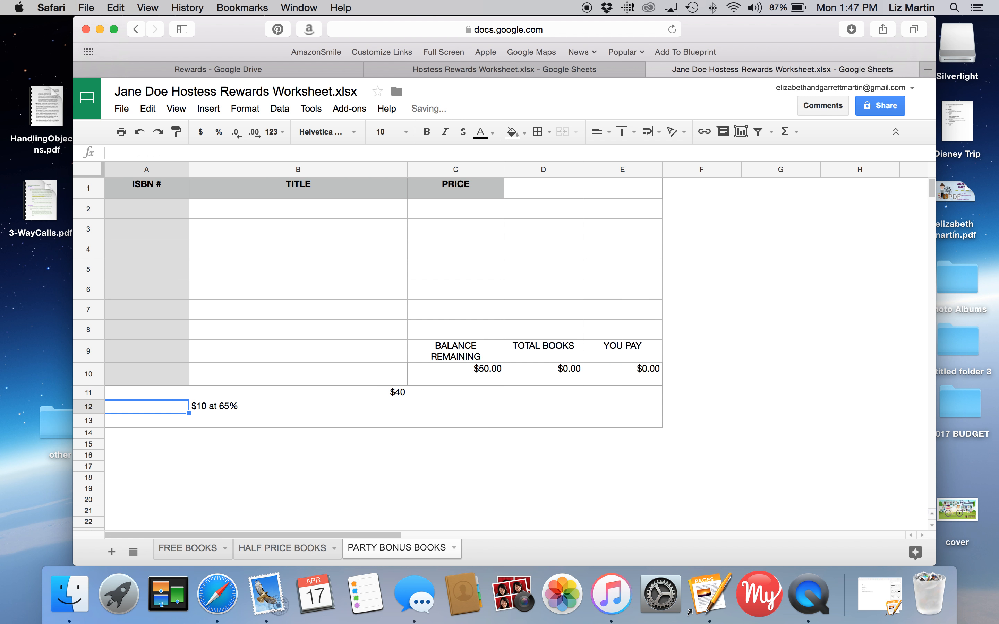
click(224, 408)
key(BackSpace)
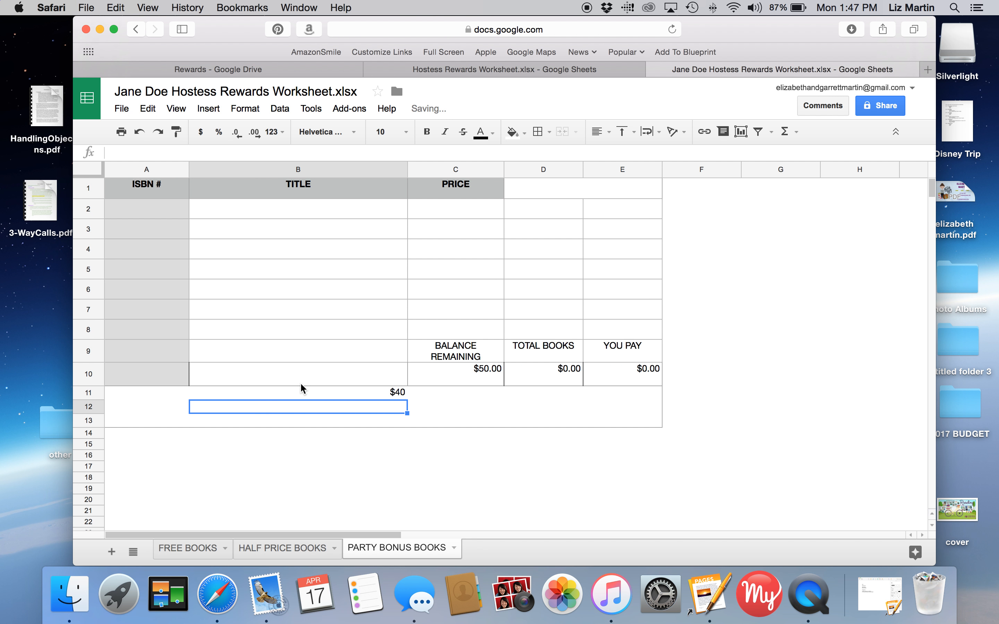
click(329, 395)
key(BackSpace)
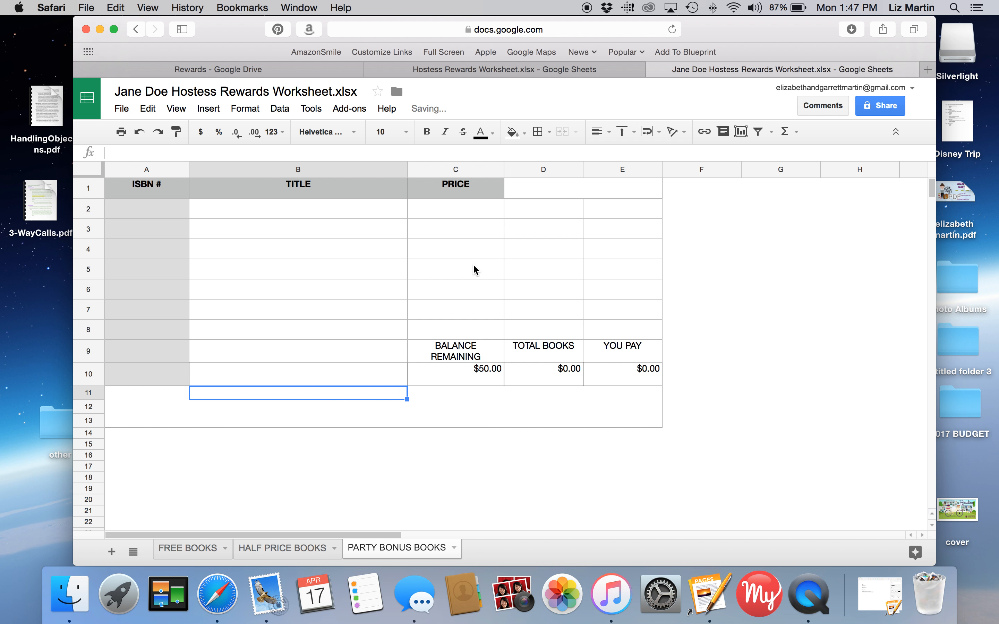
Enter the prices 5.99, 4.99 and 16.99 in C2 to C4 of the PARTY BONUS BOOKS sheet
click(321, 213)
click(436, 214)
text(5.99)
key(Return)
text(4.)
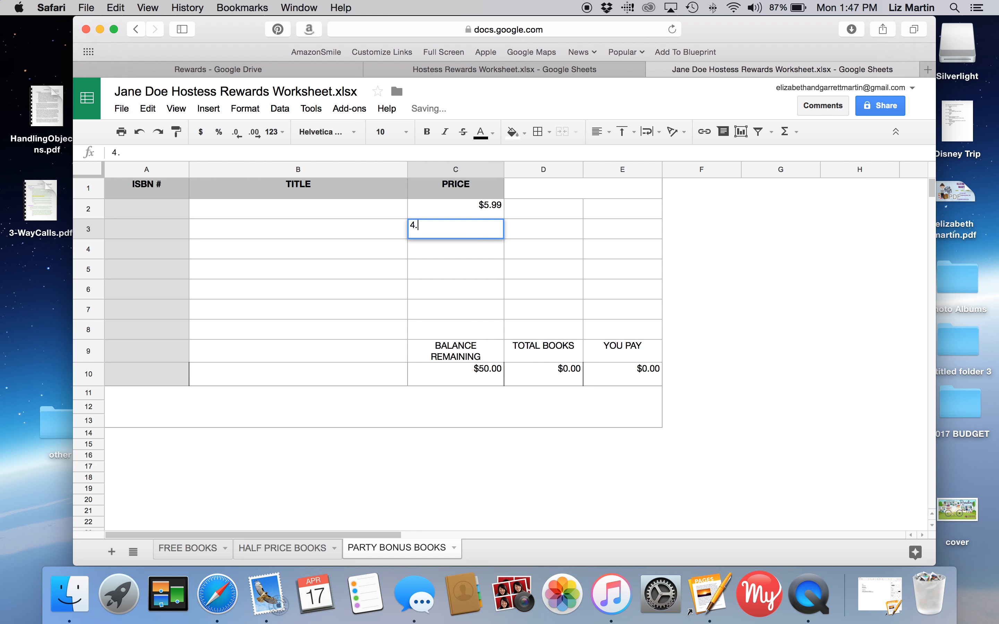
text(99)
key(Return)
text(16.99)
key(Return)
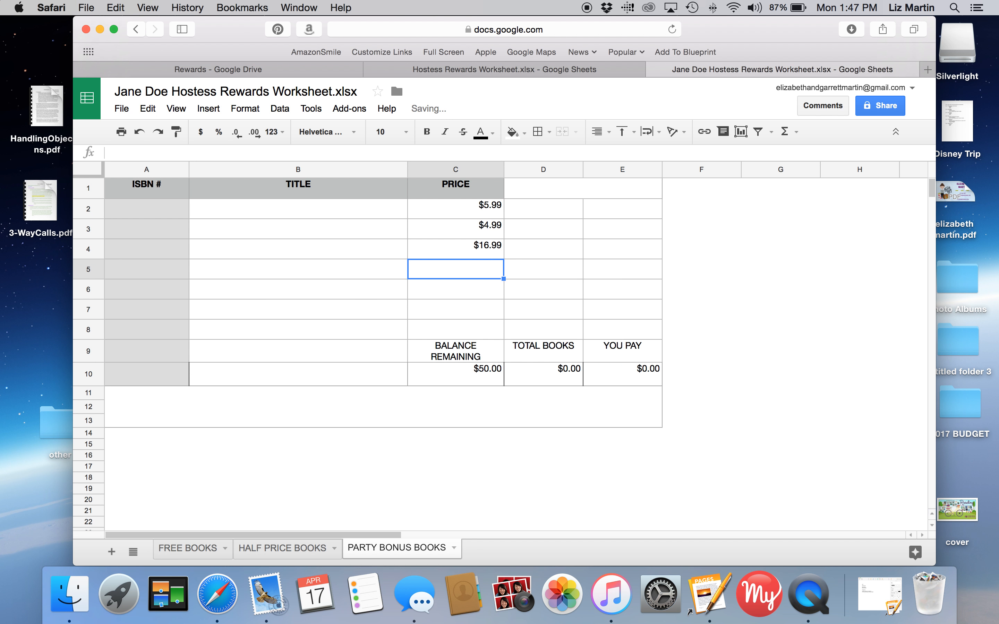
Change the BALANCE REMAINING formula in C10 to subtract the sum of C2:C8 from 50
click(456, 381)
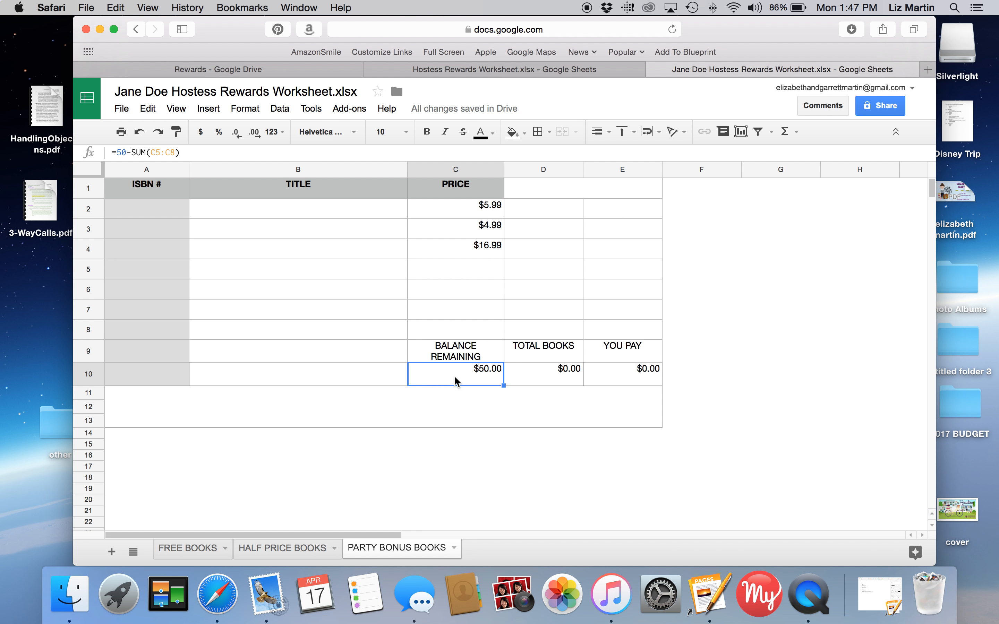
double_click(457, 380)
click(164, 156)
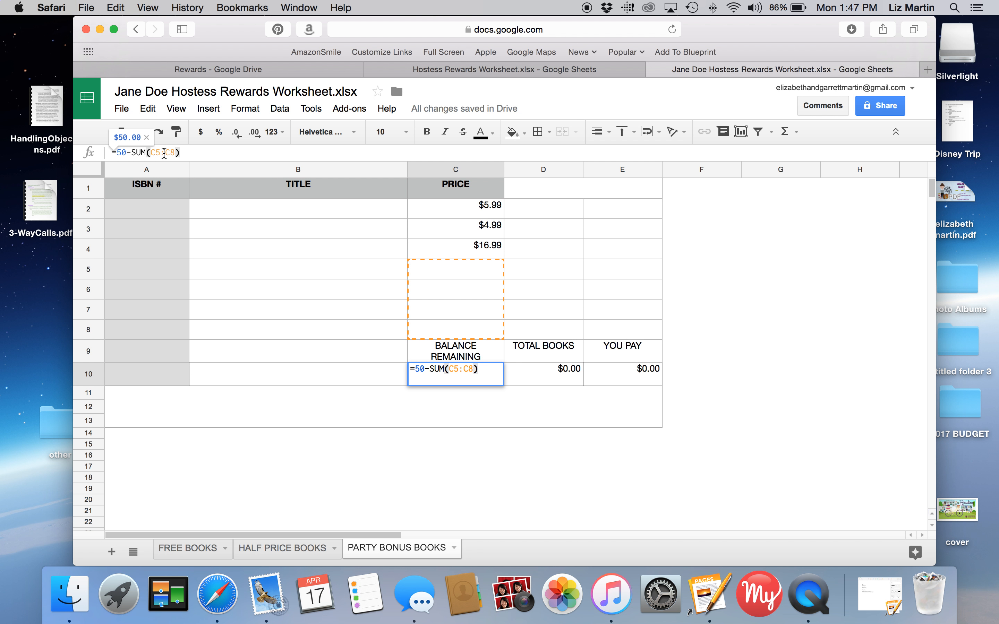
key(BackSpace)
text(2)
key(Return)
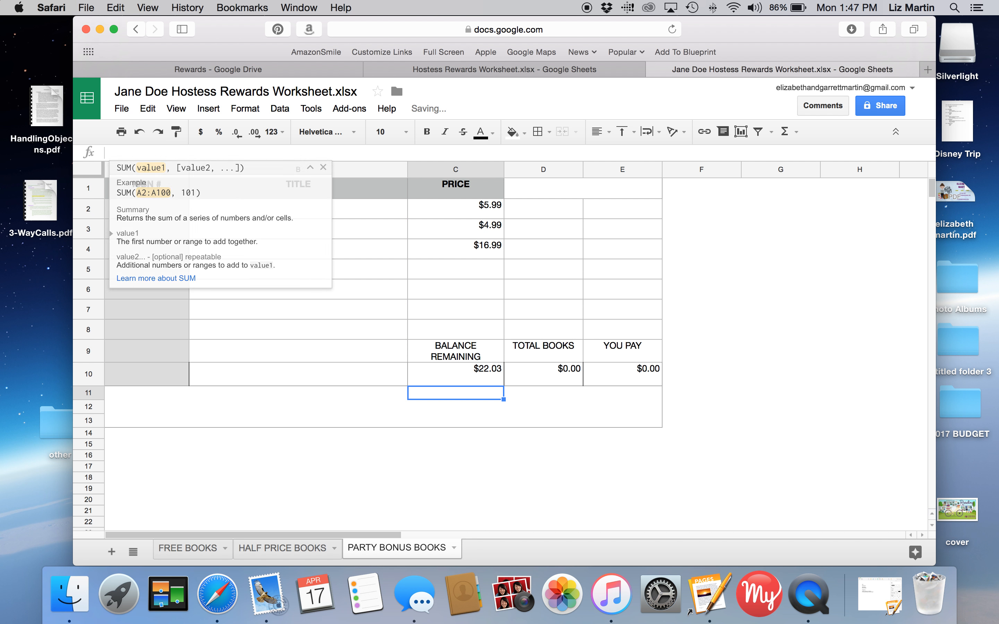
Enter the prices 5.99 in C5 and 7.99 in C6
click(456, 272)
text(5.99)
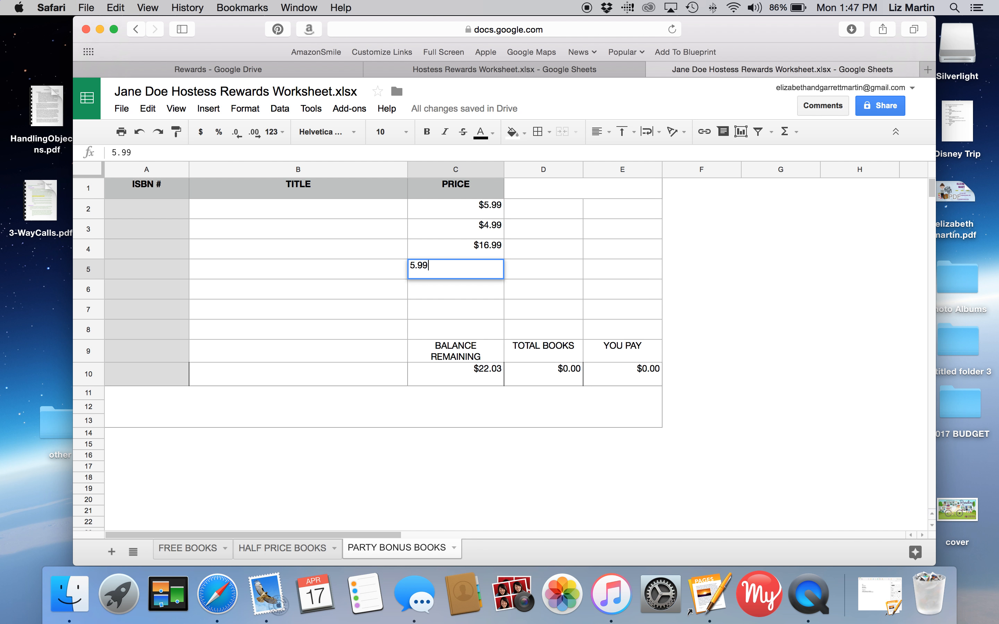
key(Return)
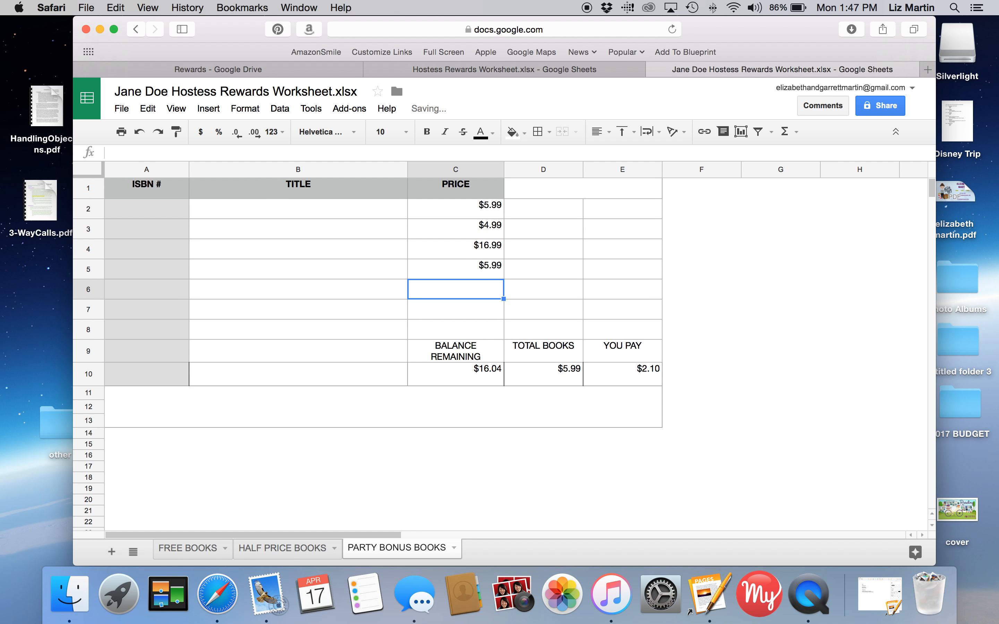
text(7.99)
key(Return)
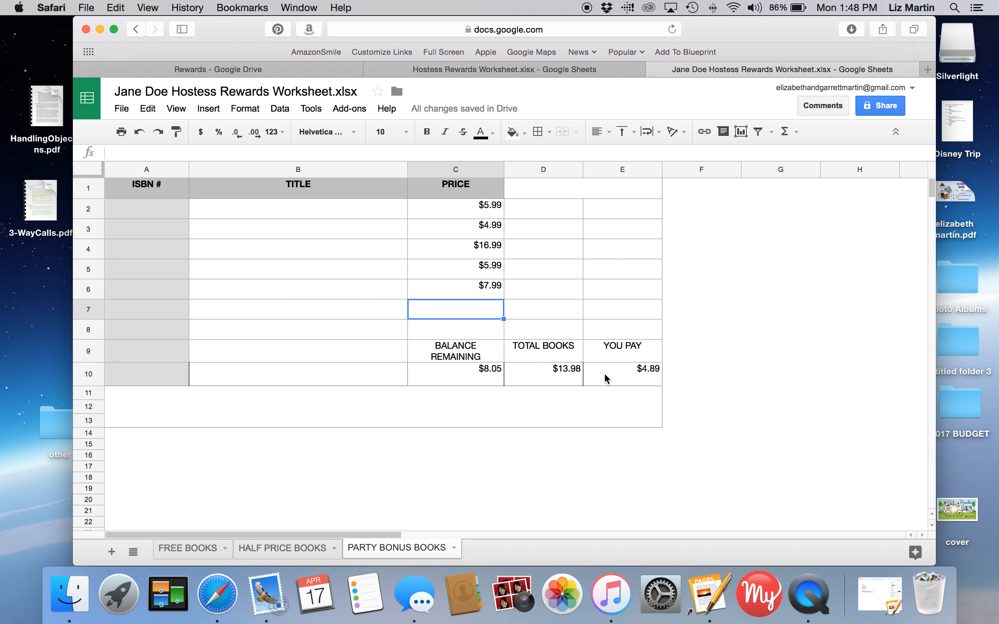
Inspect the YOU PAY formula in E10
click(635, 368)
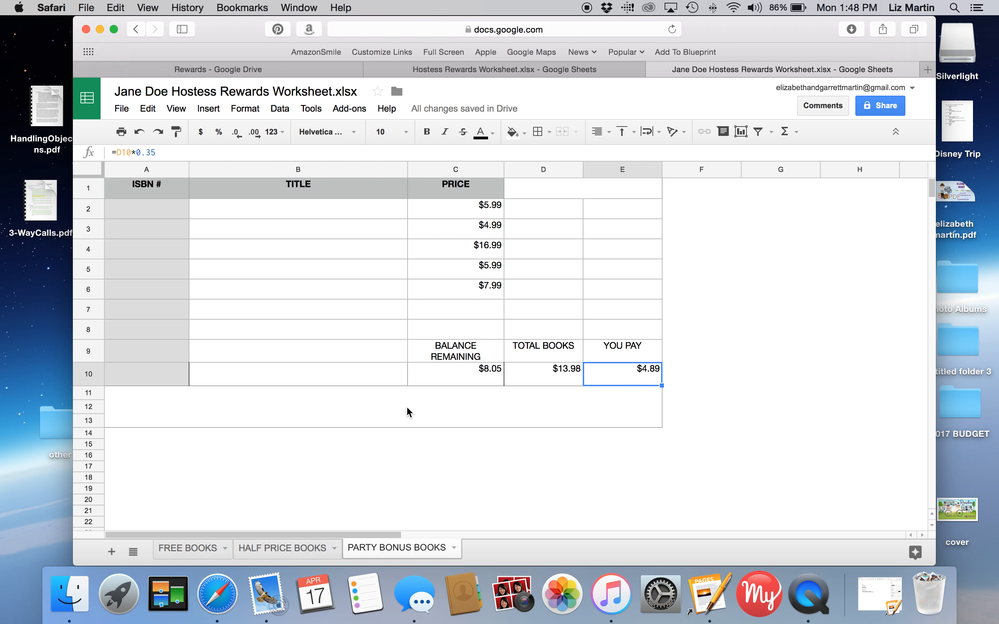
click(377, 395)
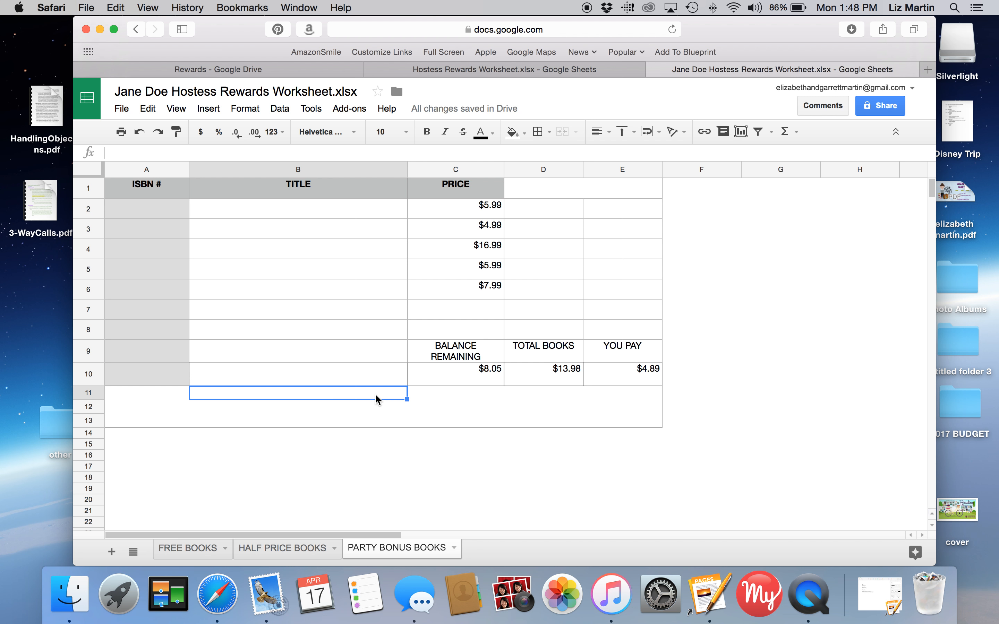
click(681, 353)
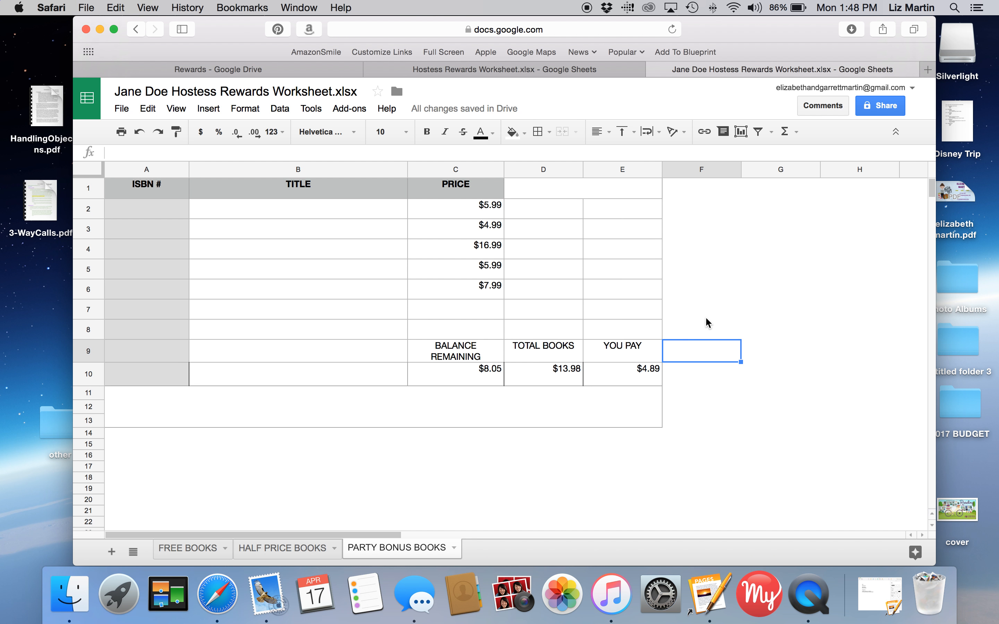
Turn on link sharing for the worksheet through the advanced sharing settings so that anyone with the link can edit
click(890, 108)
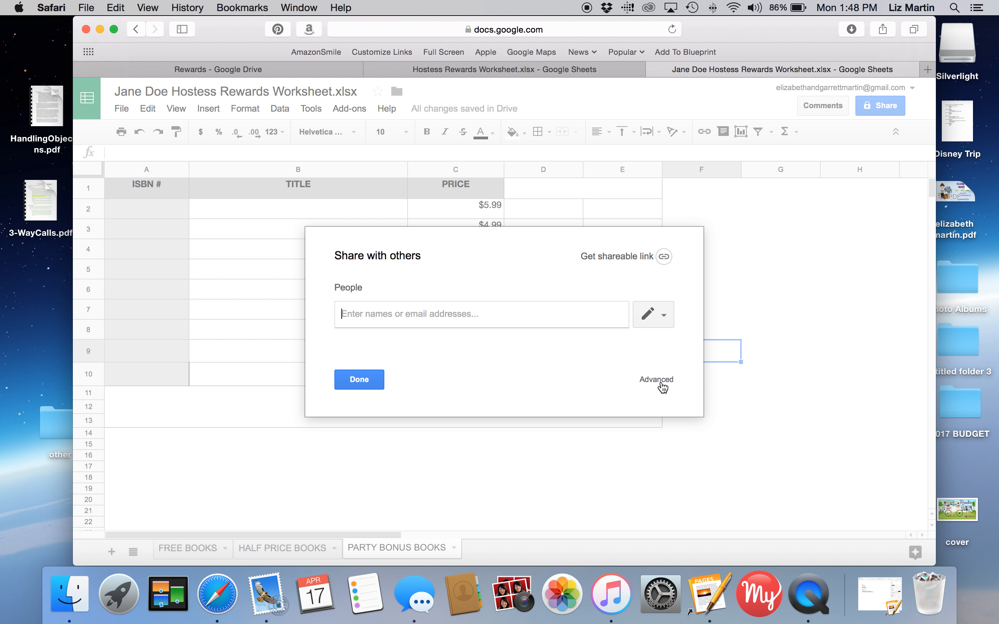
click(662, 380)
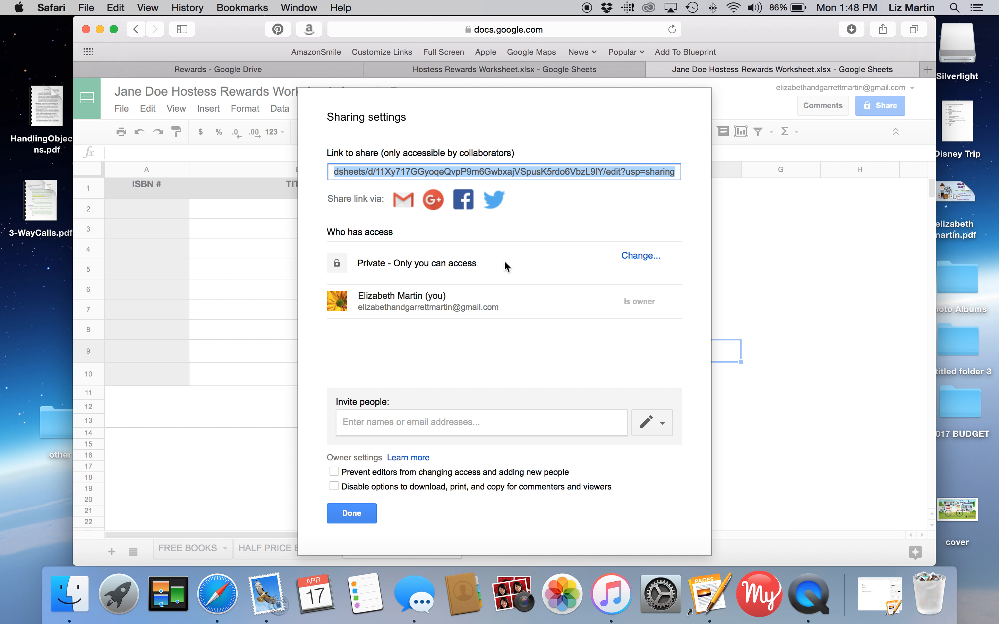
click(640, 255)
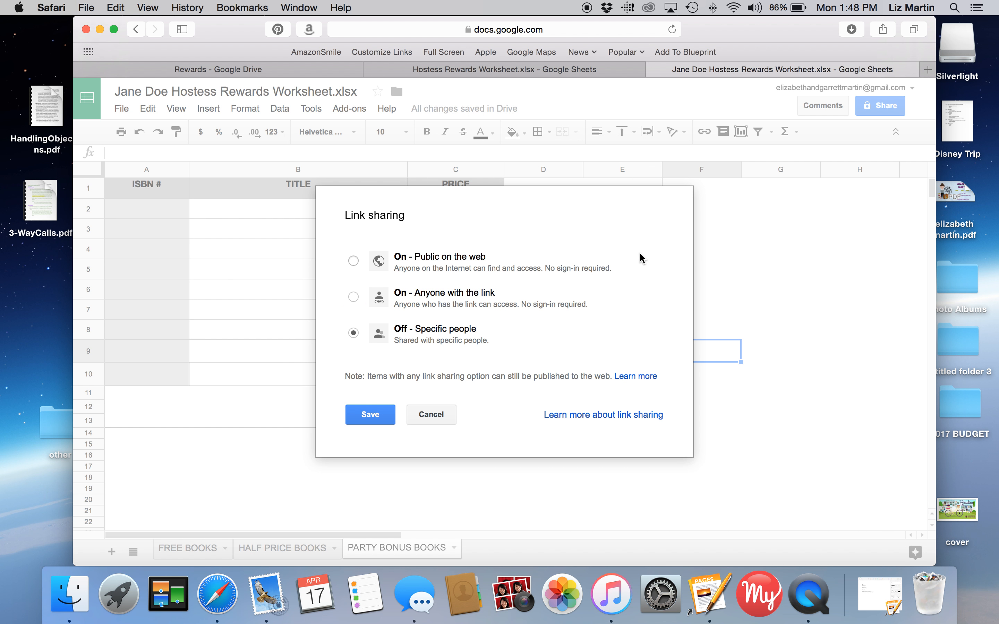
click(355, 297)
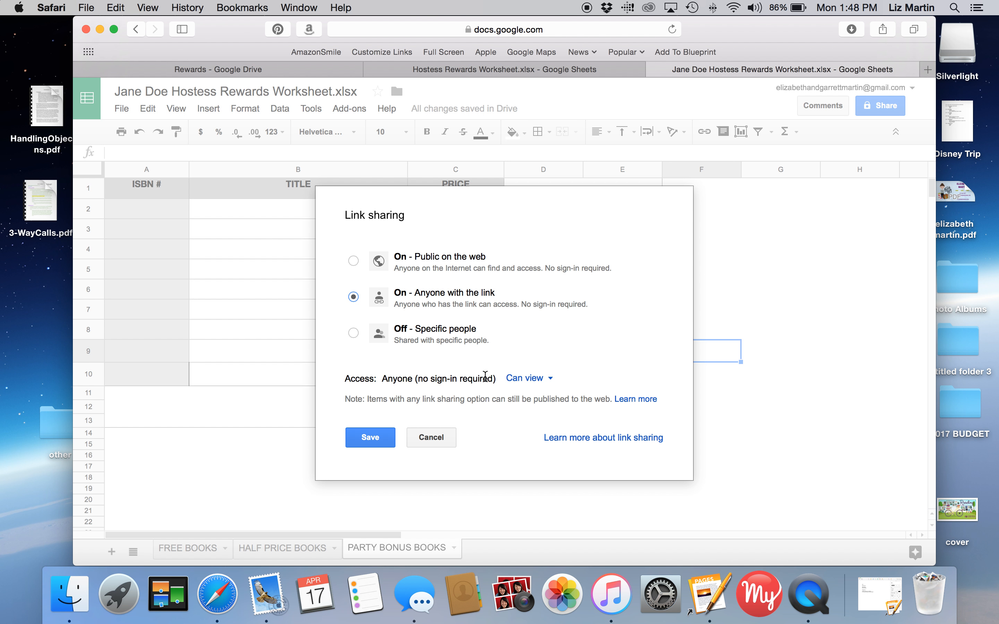
click(552, 379)
click(555, 403)
click(369, 439)
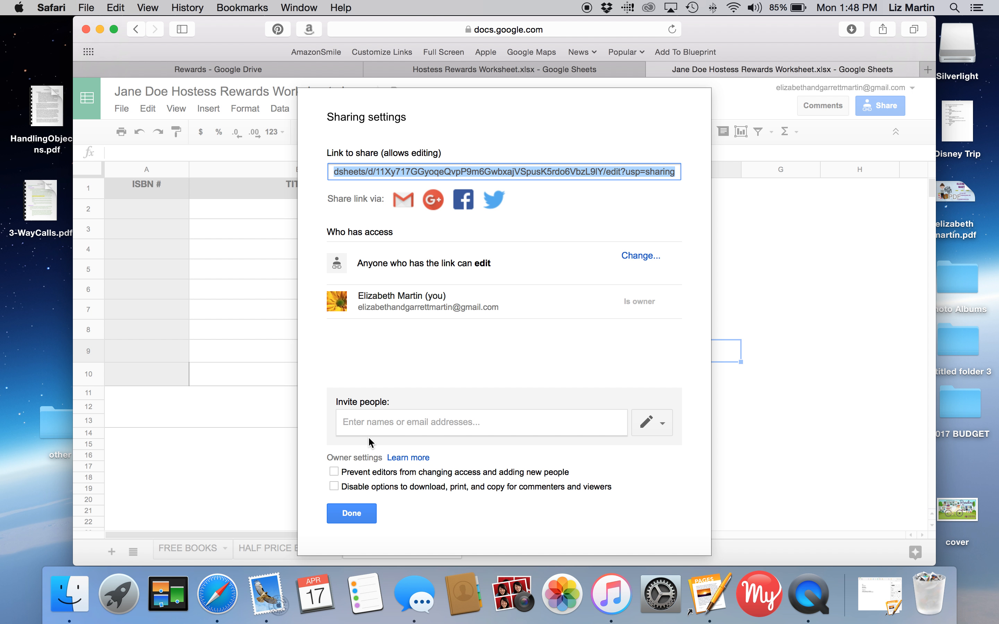
click(352, 513)
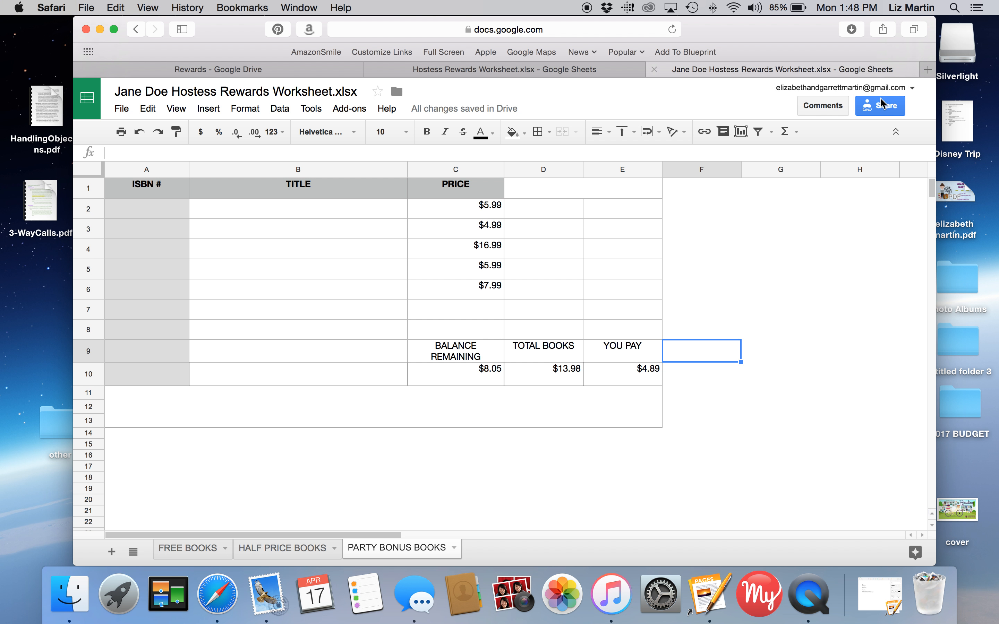
Reopen the advanced sharing settings, review the link access options, and save them with Anyone with the link and Can edit selected
click(881, 105)
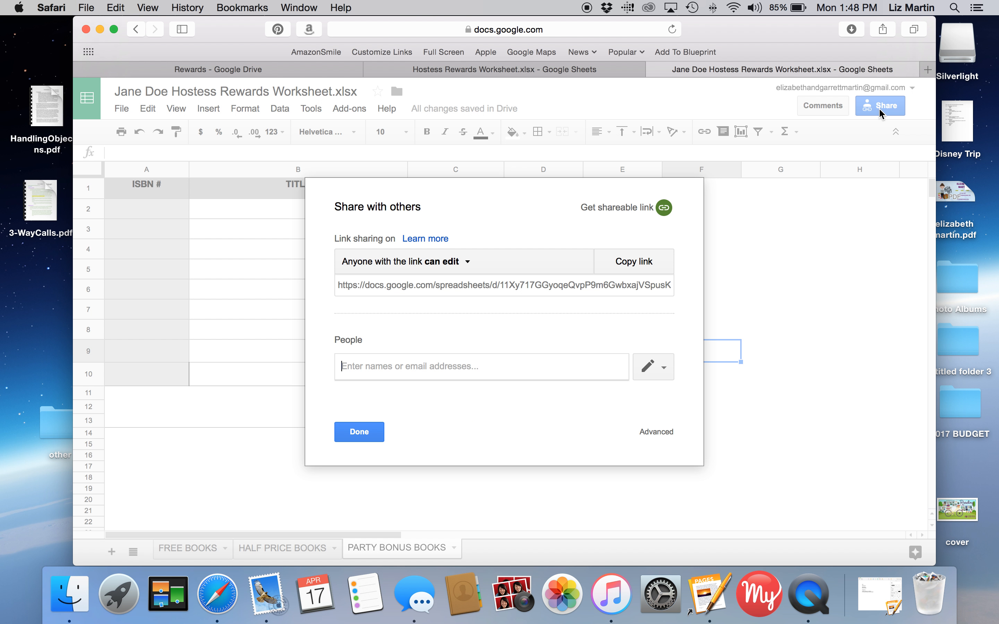
click(657, 432)
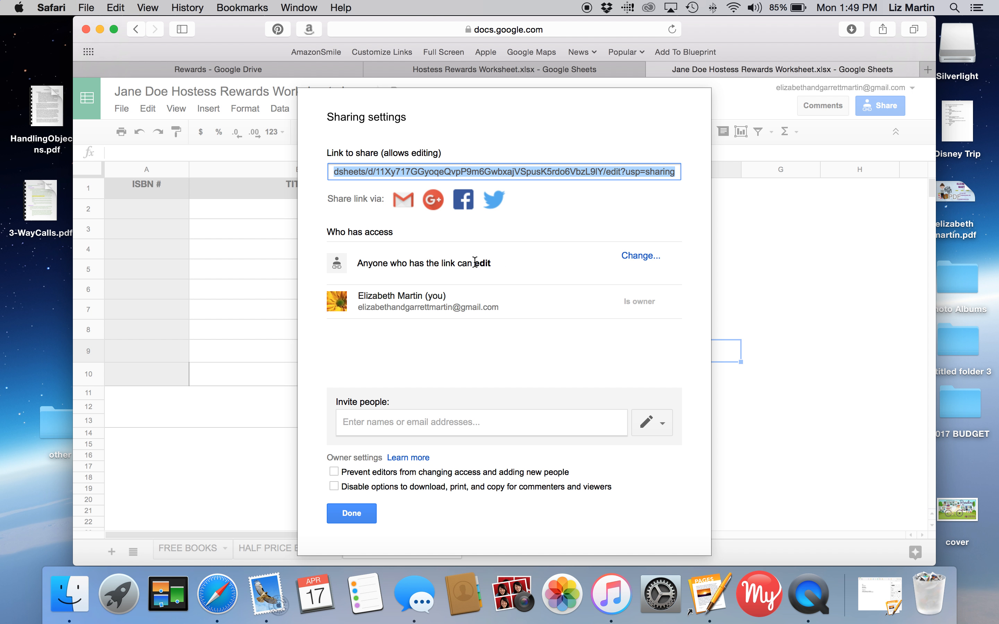
click(640, 255)
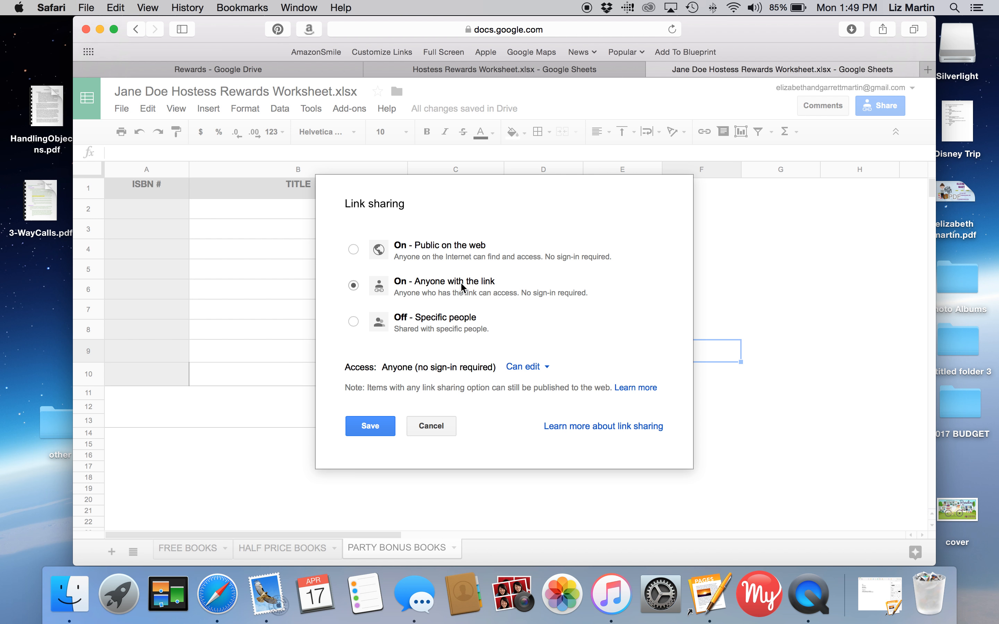
click(535, 368)
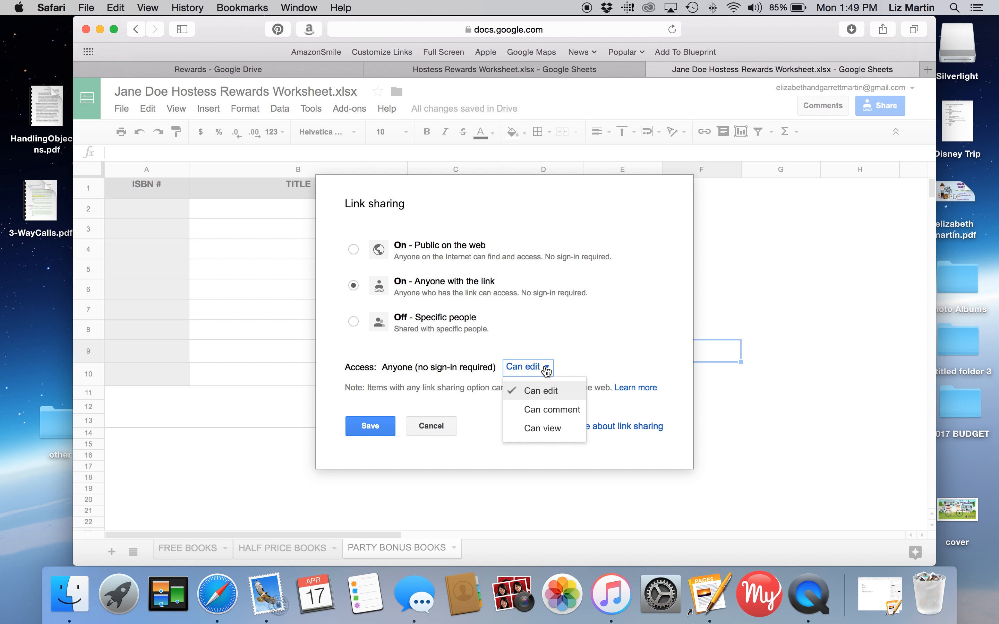
click(534, 394)
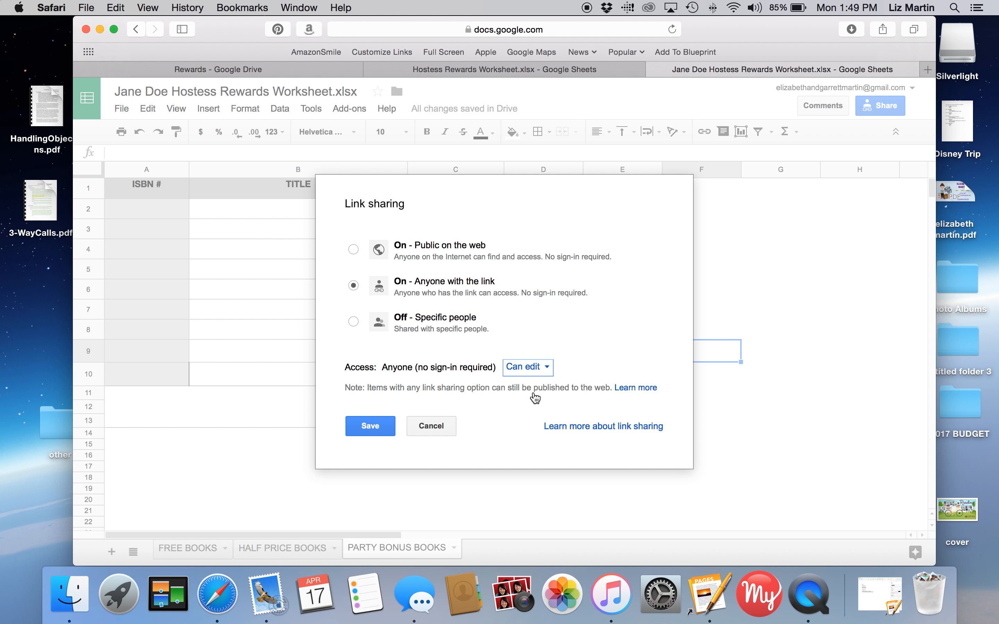
click(379, 424)
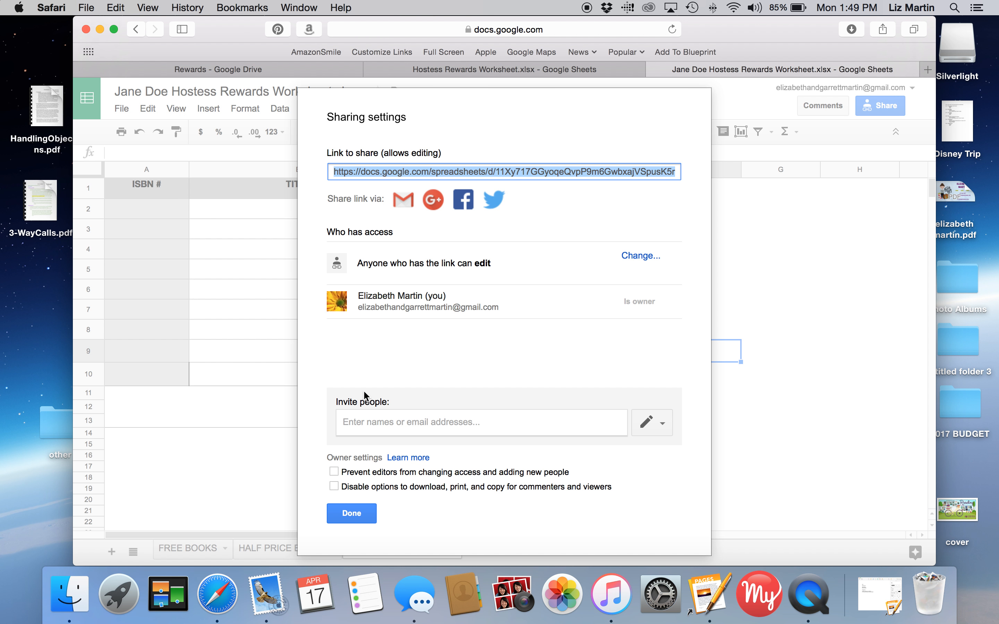
click(355, 514)
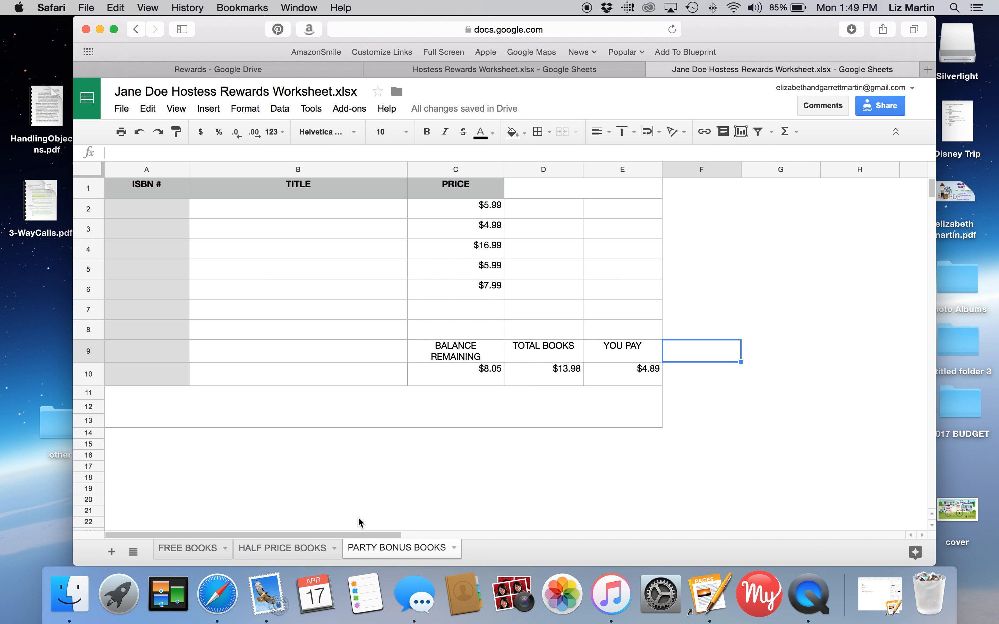